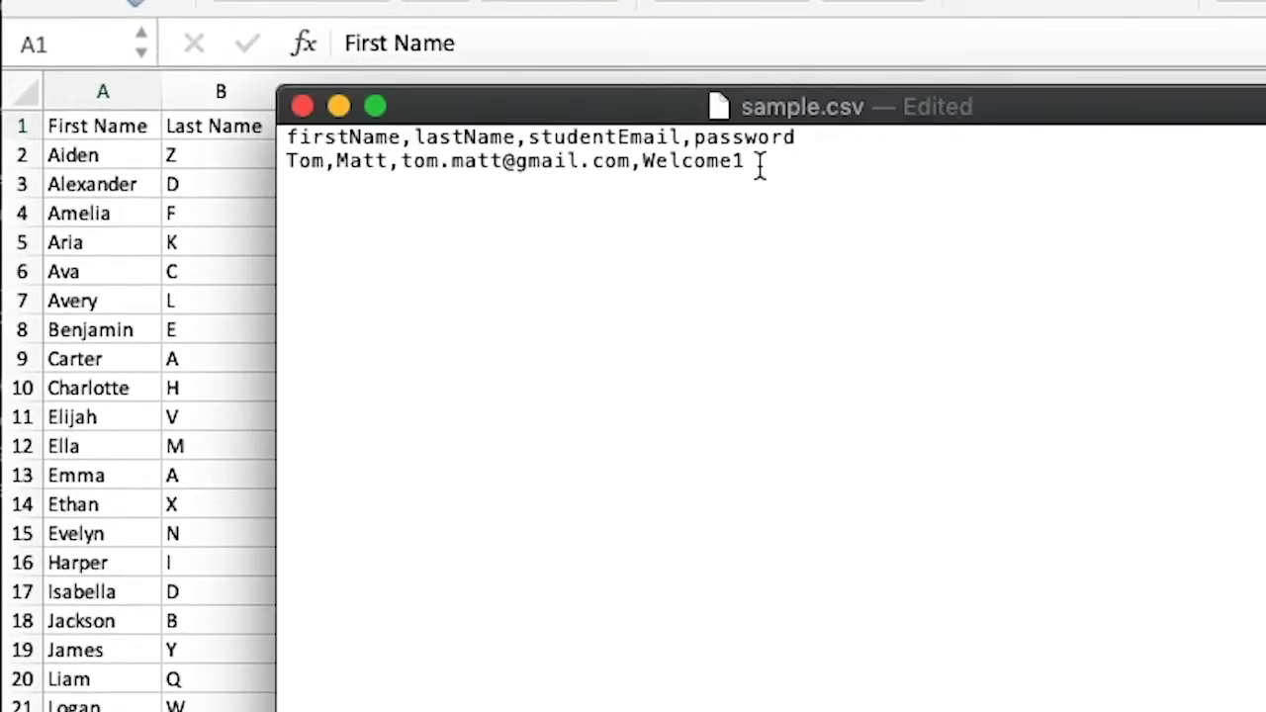
- Add a new student row with the student's first and last name and the start of their email
{"action": "key", "text": "Return"}
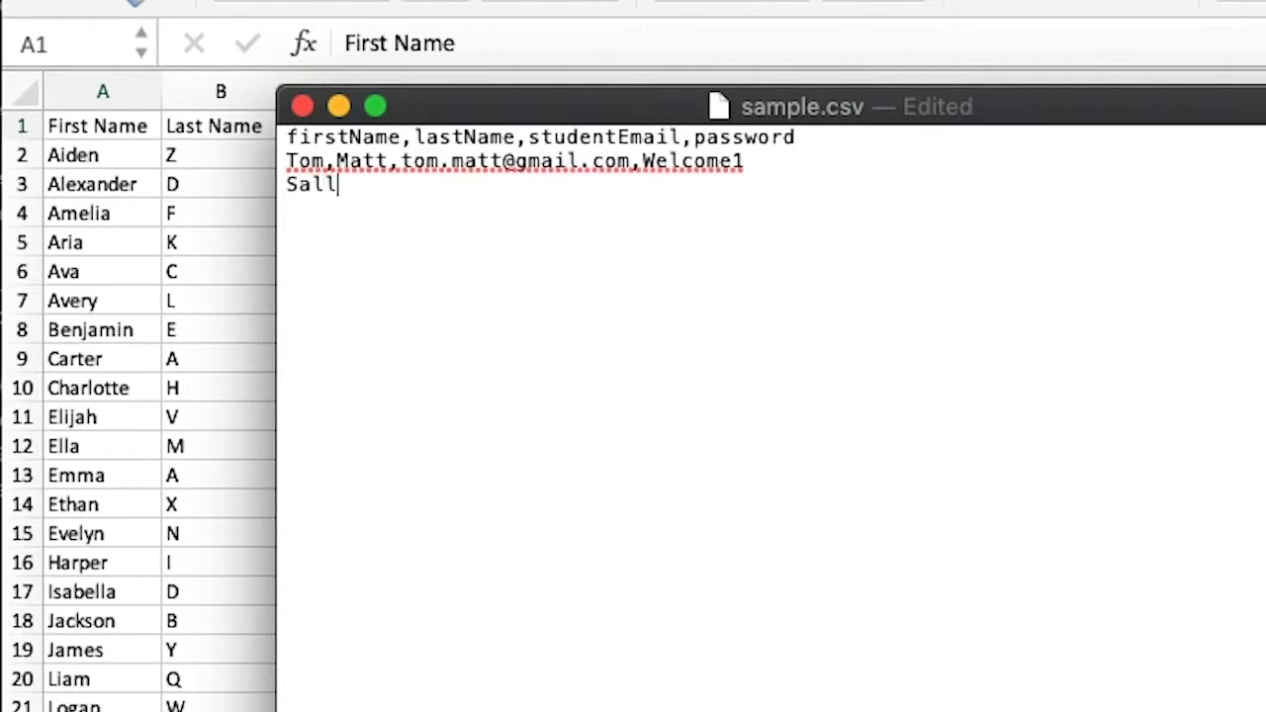
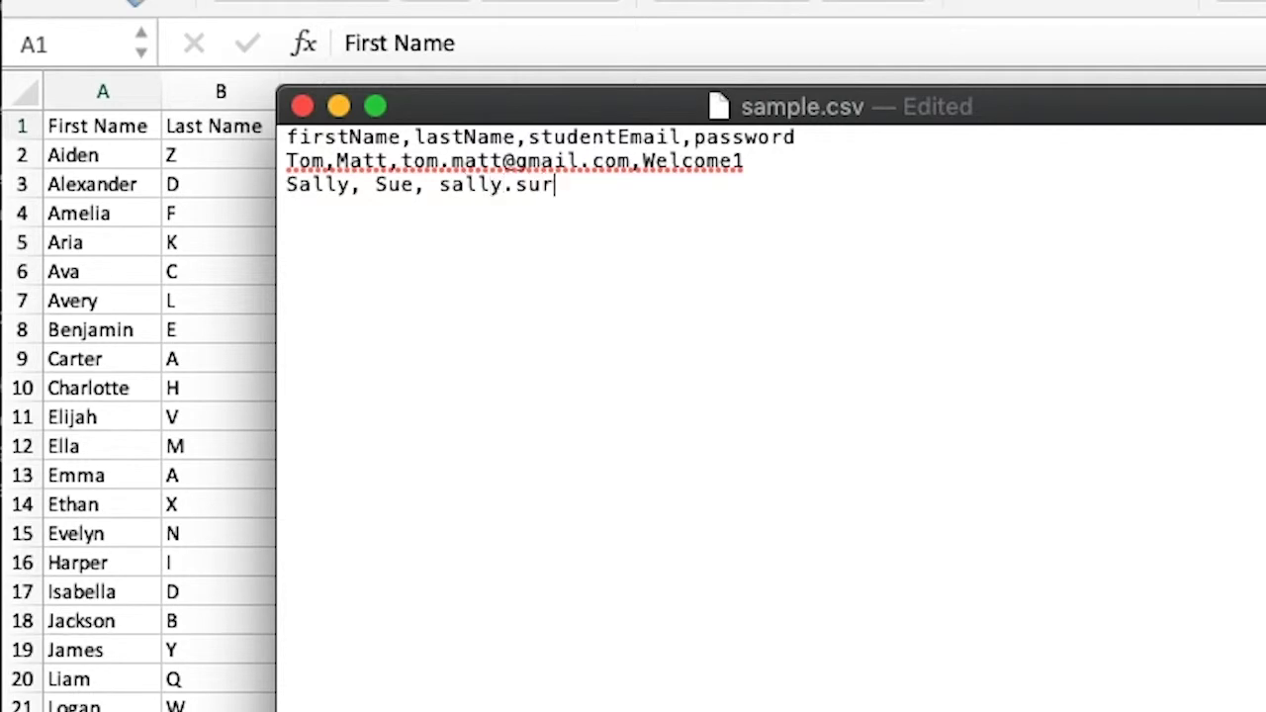
{"action": "type", "text": "e@"}
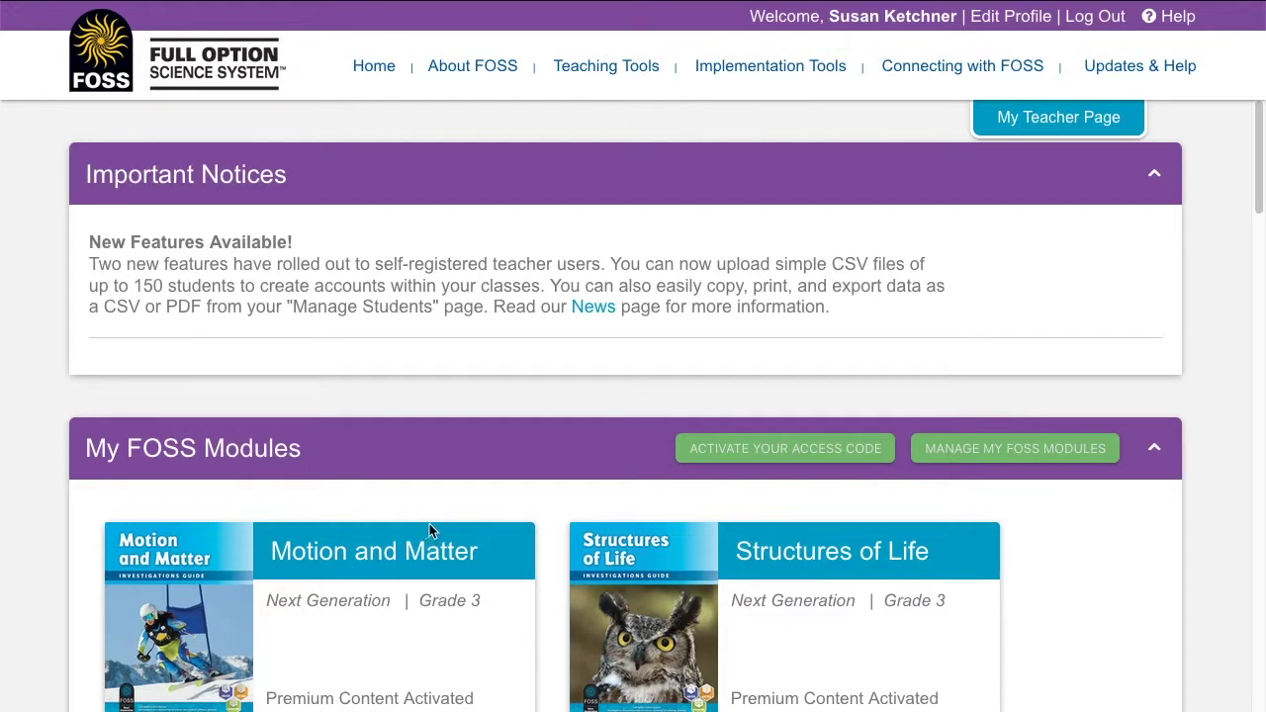
- Go to Upload Students for the CSV Upload Demo class and save the sample CSV template
{"action": "left_click", "coordinate": [1151, 449]}
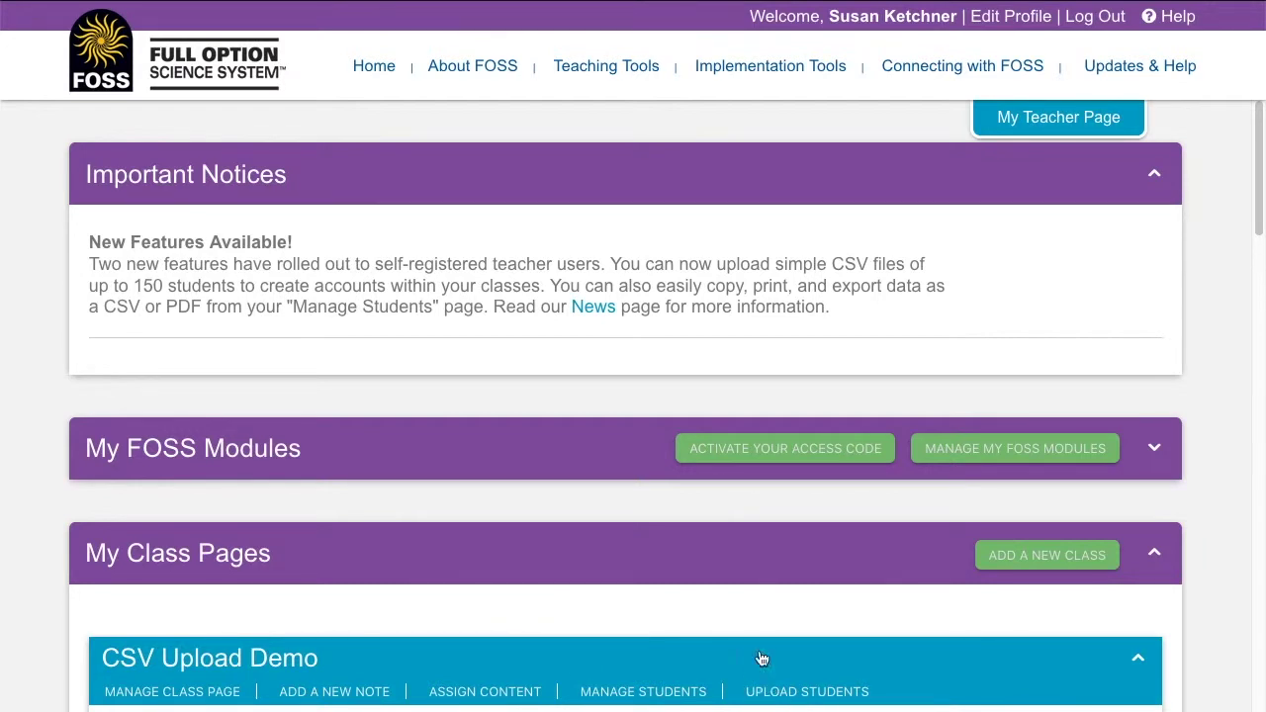
{"action": "scroll", "coordinate": [762, 659], "scroll_direction": "down", "scroll_amount": 2}
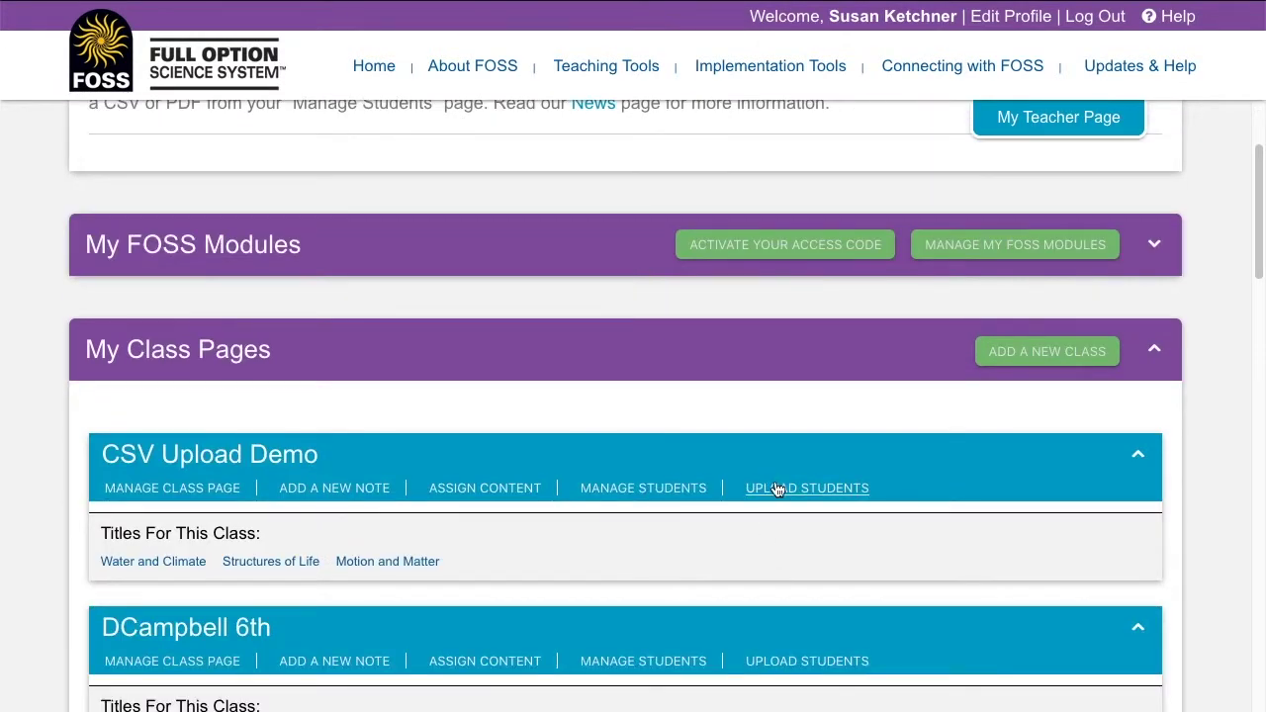
{"action": "left_click", "coordinate": [777, 489]}
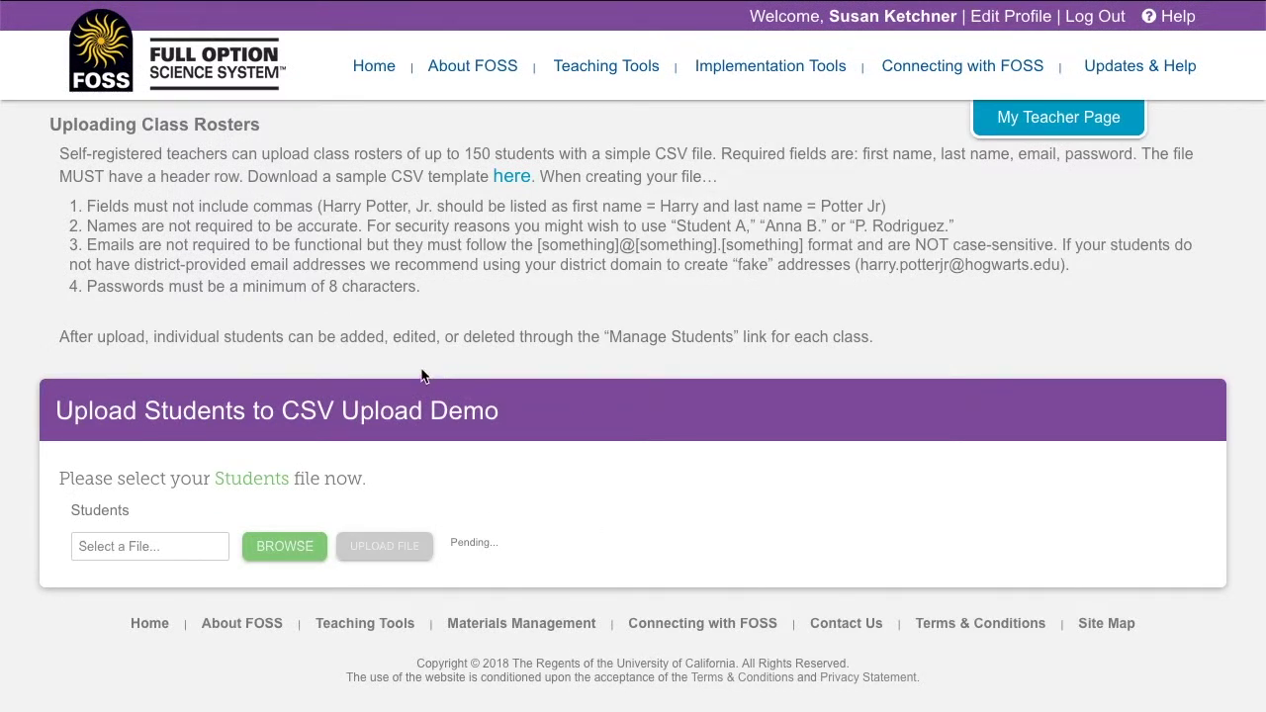
{"action": "left_click", "coordinate": [519, 178]}
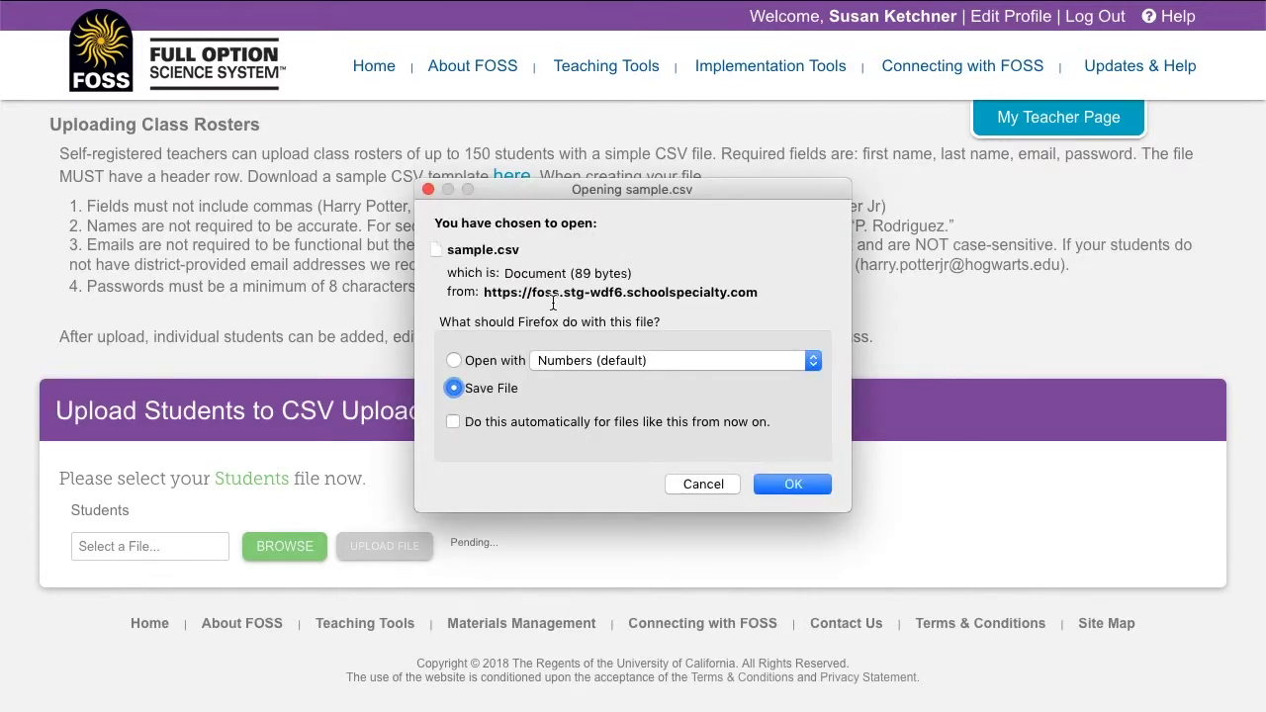
{"action": "left_click", "coordinate": [796, 484]}
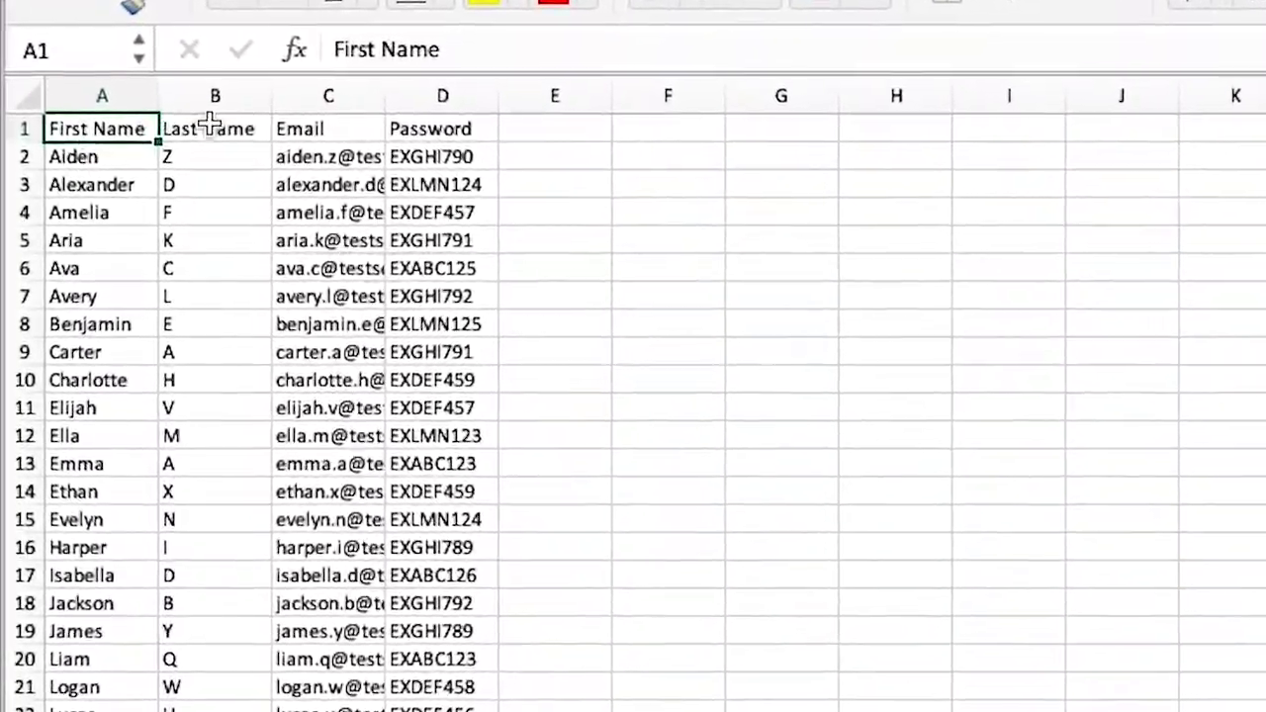
- Check and select the header cells First Name, Last Name, Email and Password
{"action": "key", "text": "Right"}
{"action": "key", "text": "Right"}
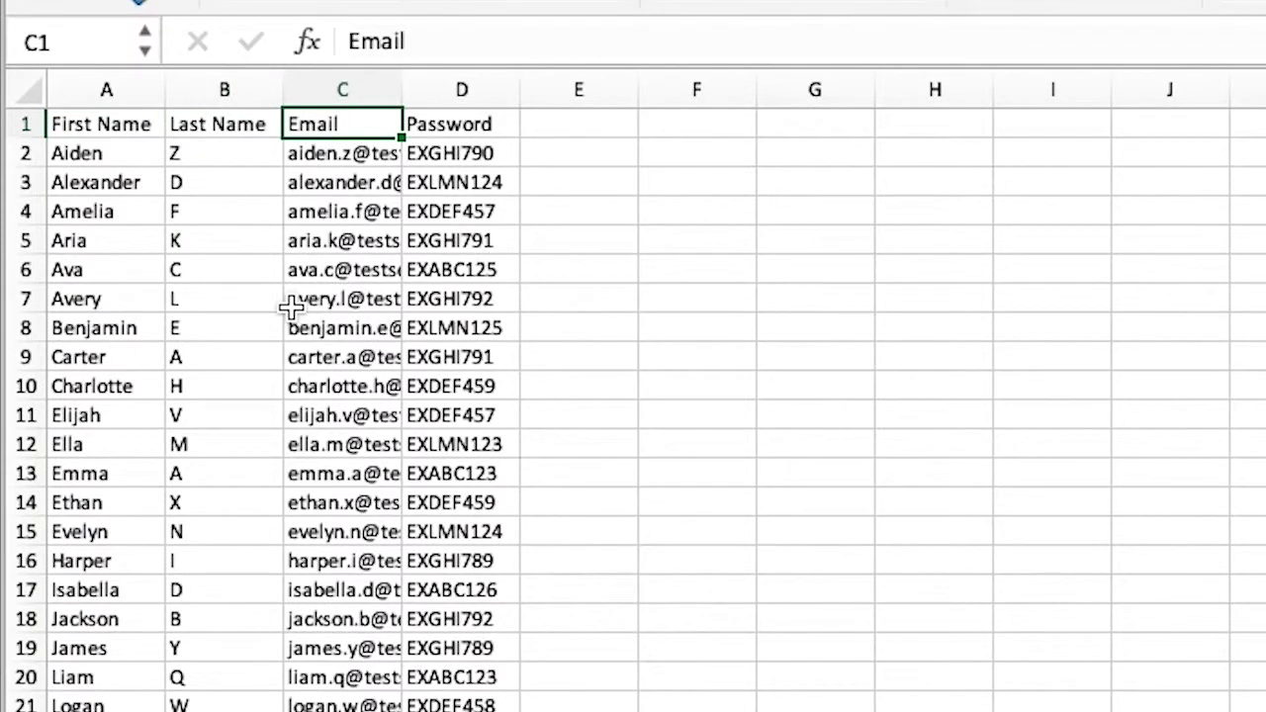
{"action": "key", "text": "Right"}
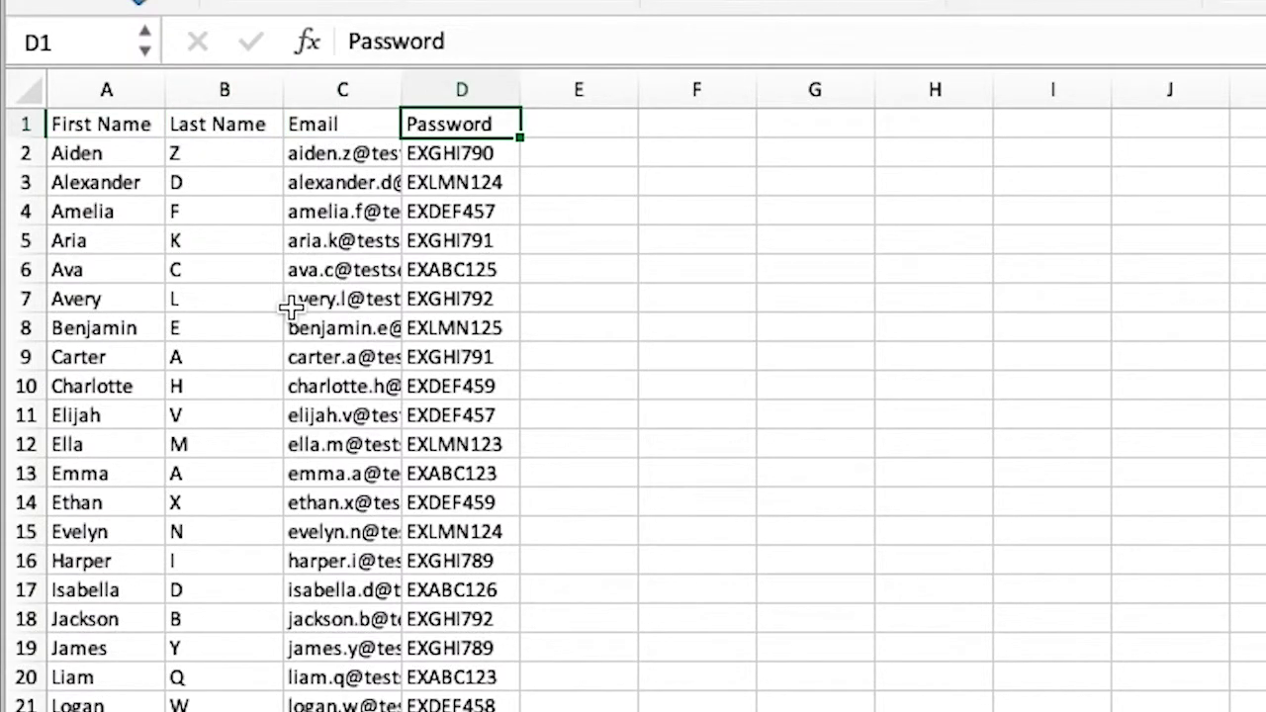
{"action": "key", "text": "shift+Left"}
{"action": "key", "text": "shift+Left"}
{"action": "key", "text": "shift+Left"}
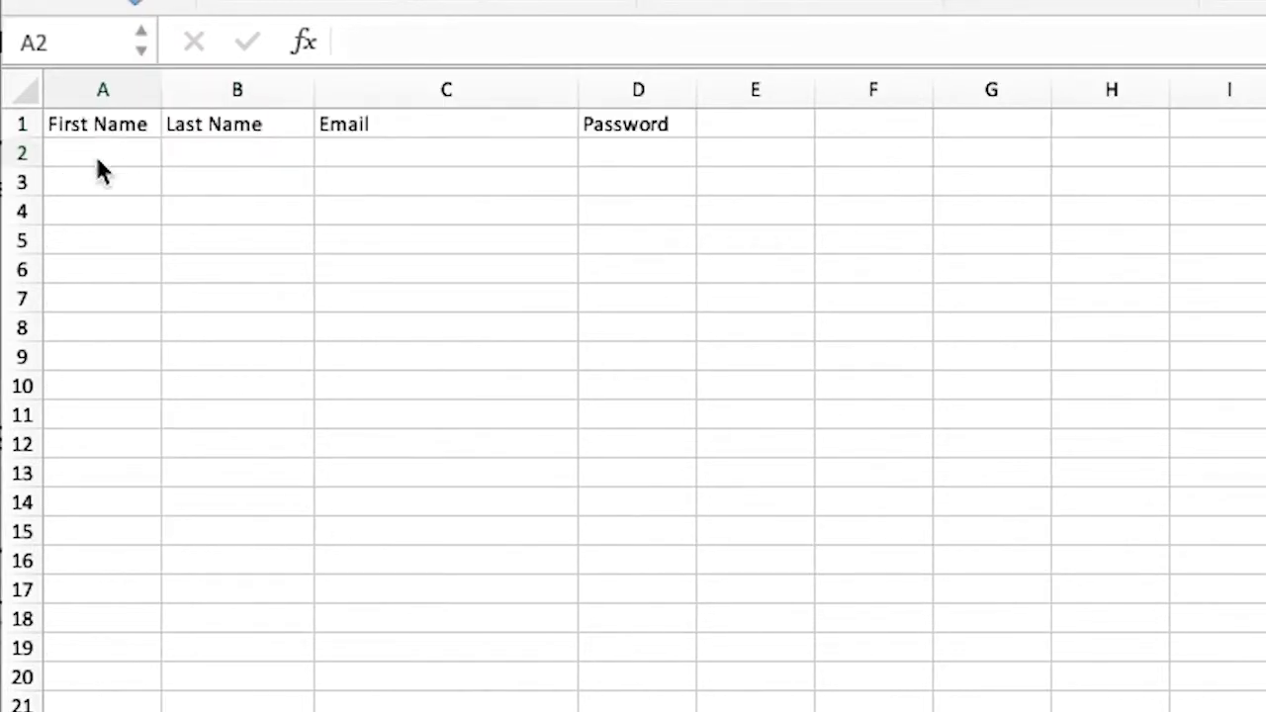
- Fill row 2 with a sample student's first name, last name and school email, ending at D2
{"action": "left_click", "coordinate": [96, 154]}
{"action": "type", "text": "H"}
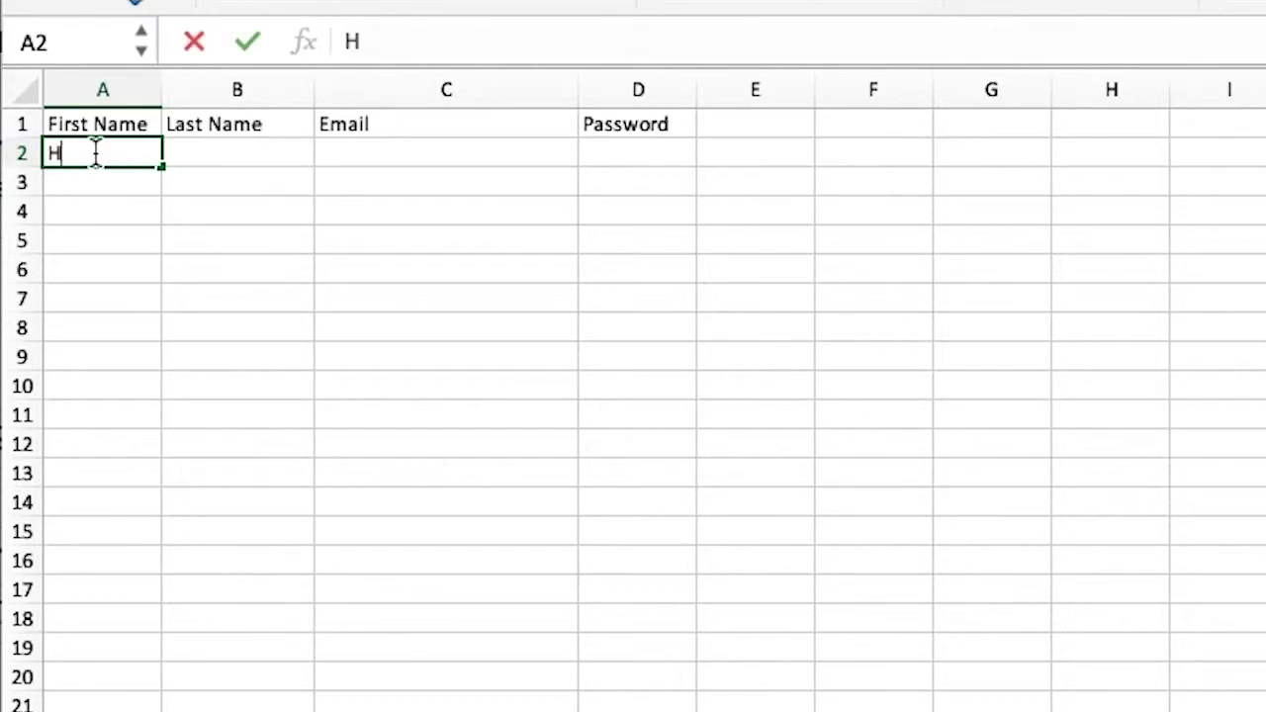
{"action": "type", "text": "arry"}
{"action": "key", "text": "Tab"}
{"action": "type", "text": "P"}
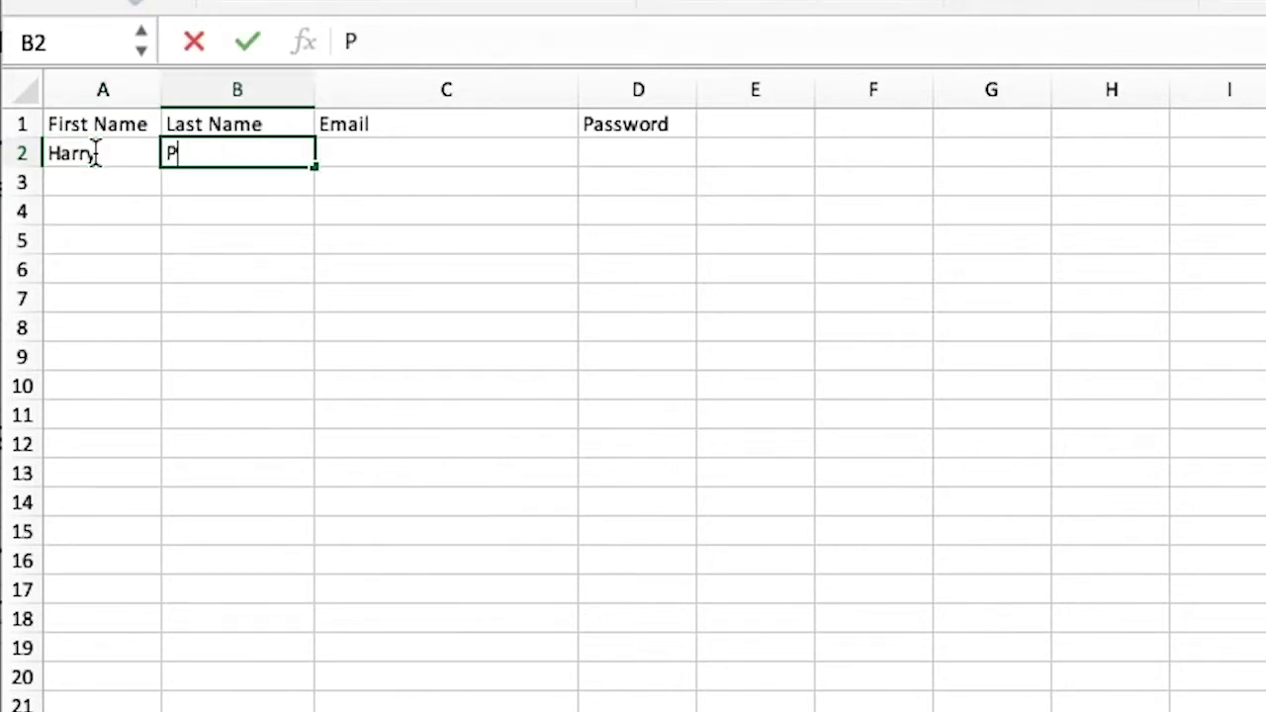
{"action": "type", "text": "otter "}
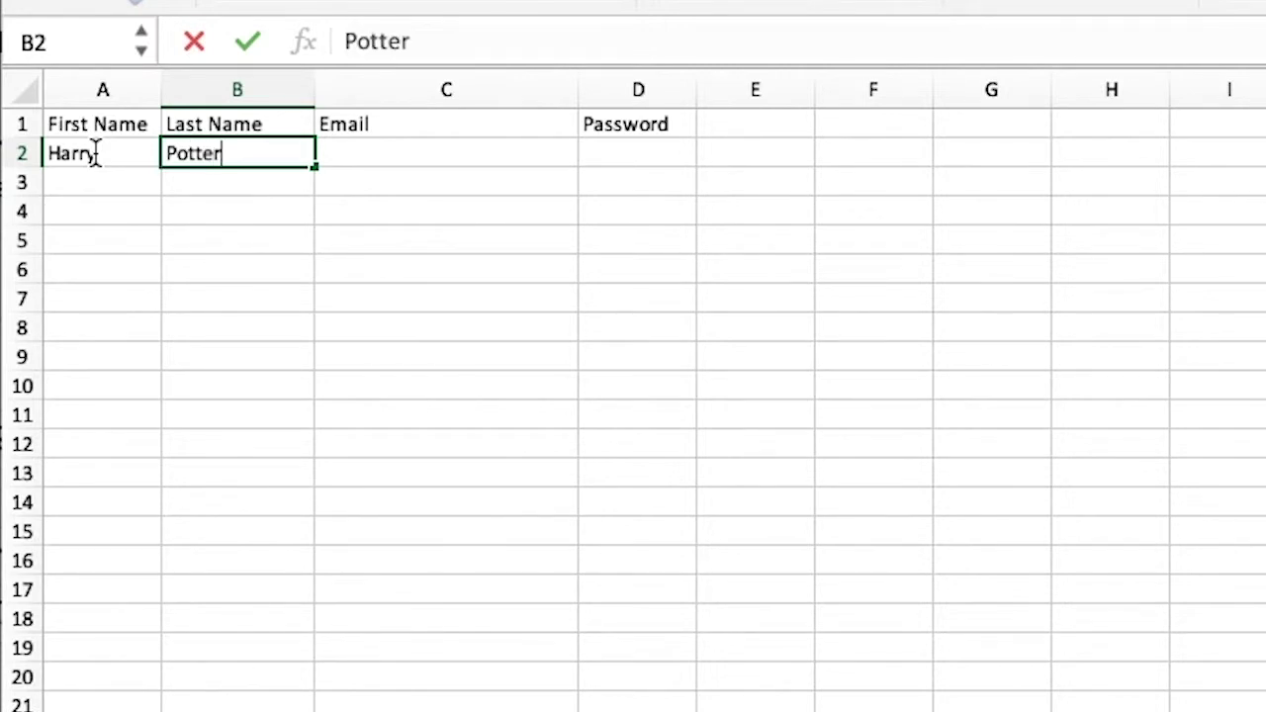
{"action": "type", "text": "Jr"}
{"action": "key", "text": "Tab"}
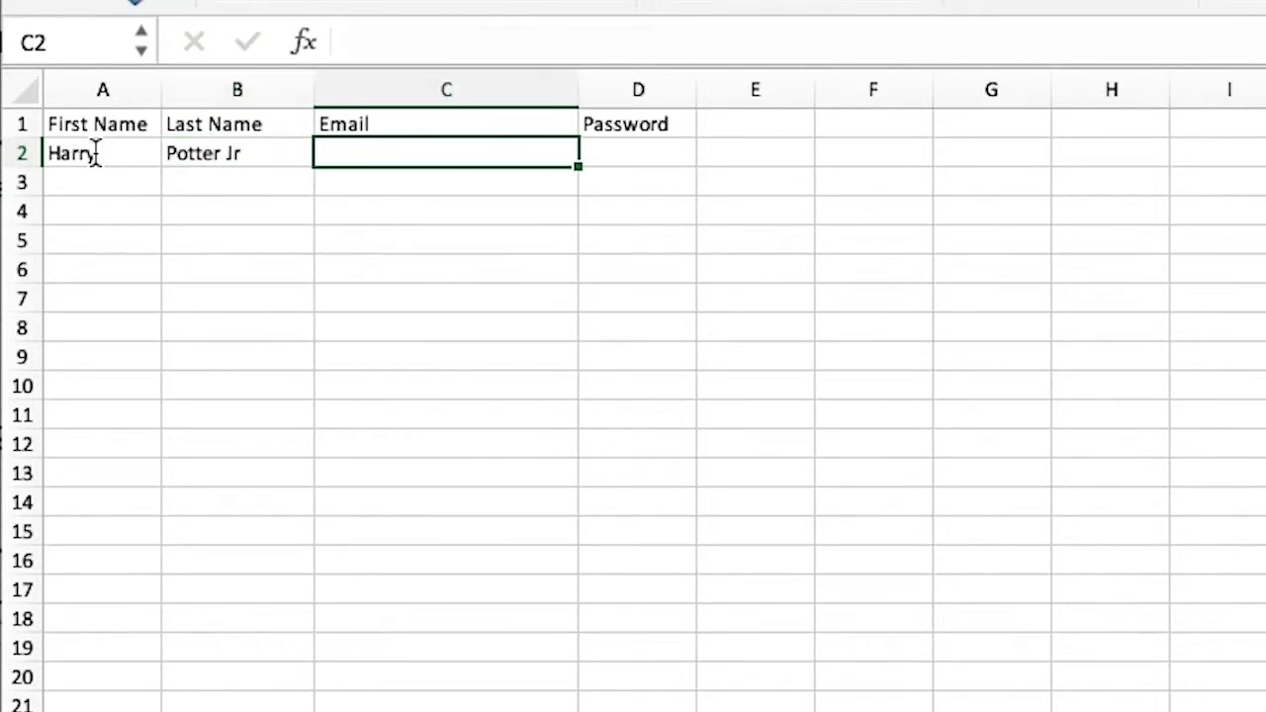
{"action": "type", "text": "harry."}
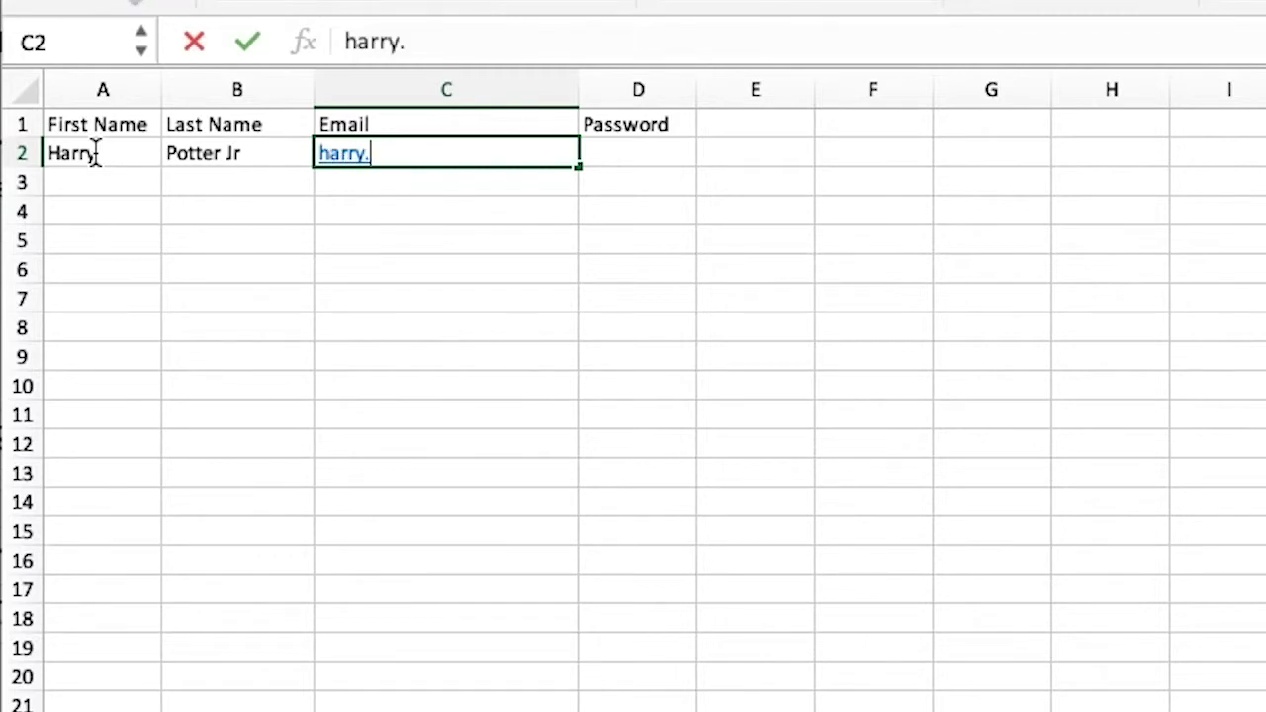
{"action": "type", "text": "potte"}
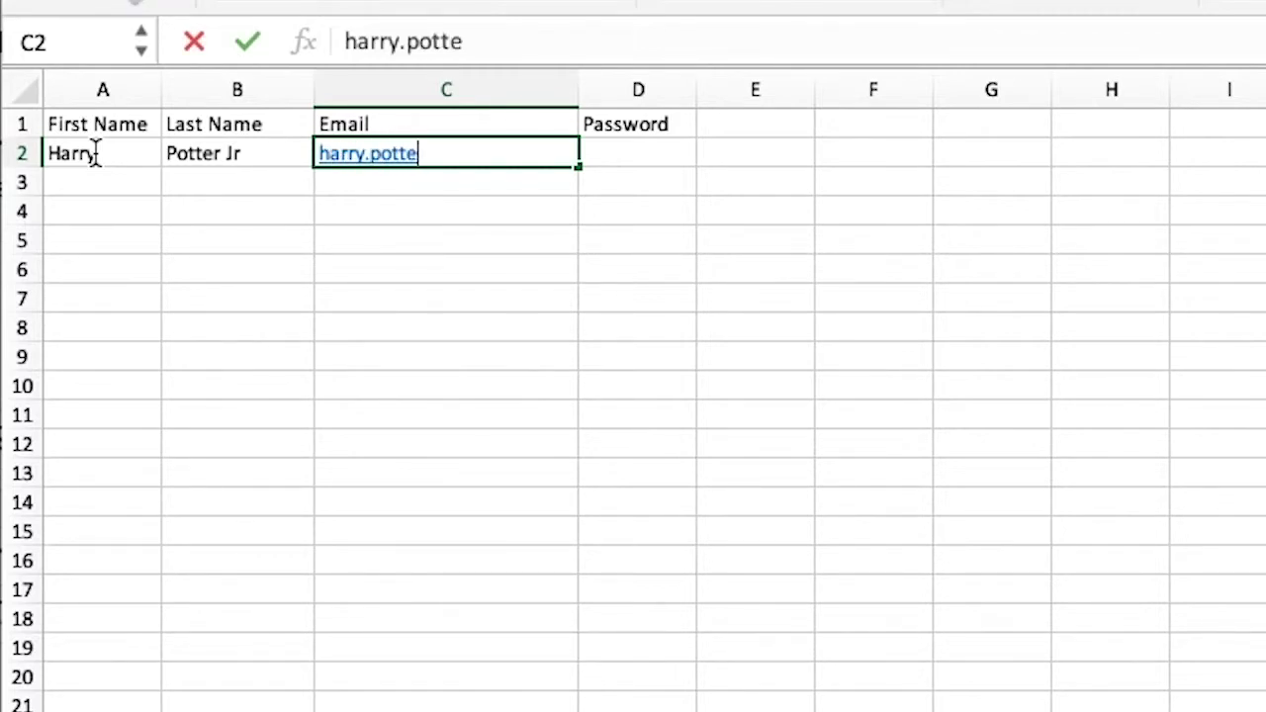
{"action": "type", "text": "rjr!"}
{"action": "key", "text": "BackSpace"}
{"action": "type", "text": "@"}
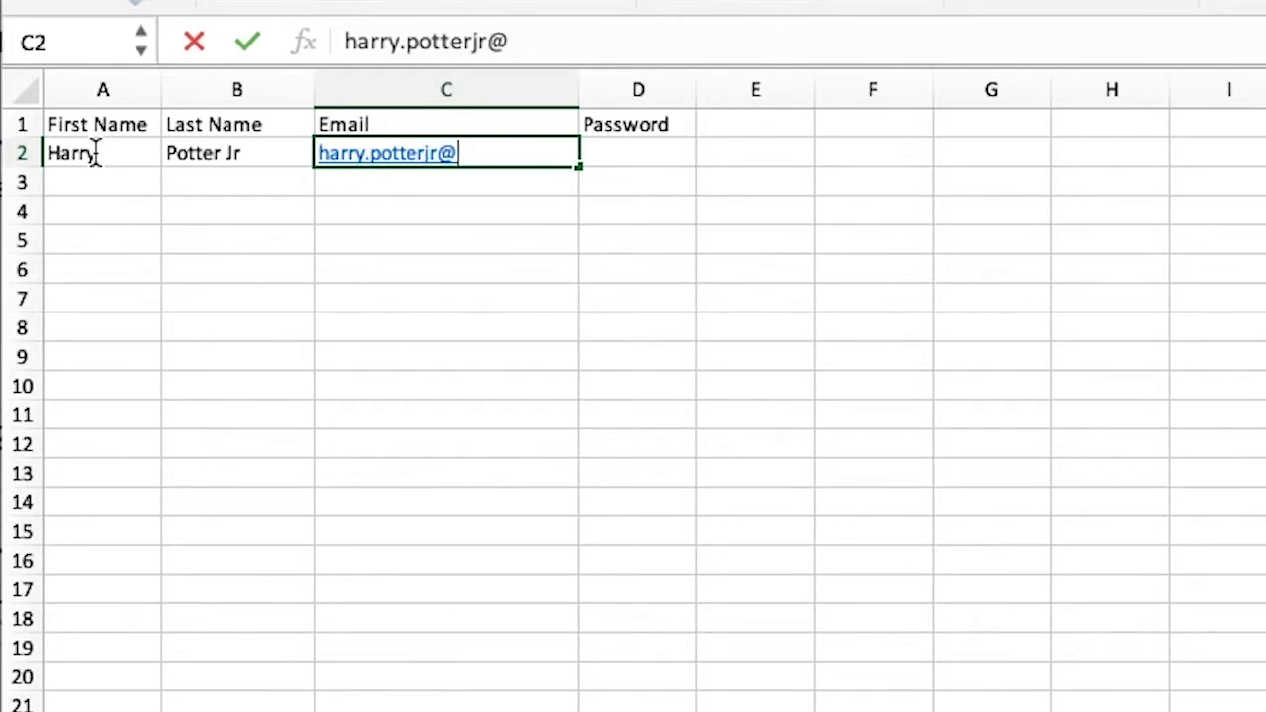
{"action": "type", "text": "hogwarts"}
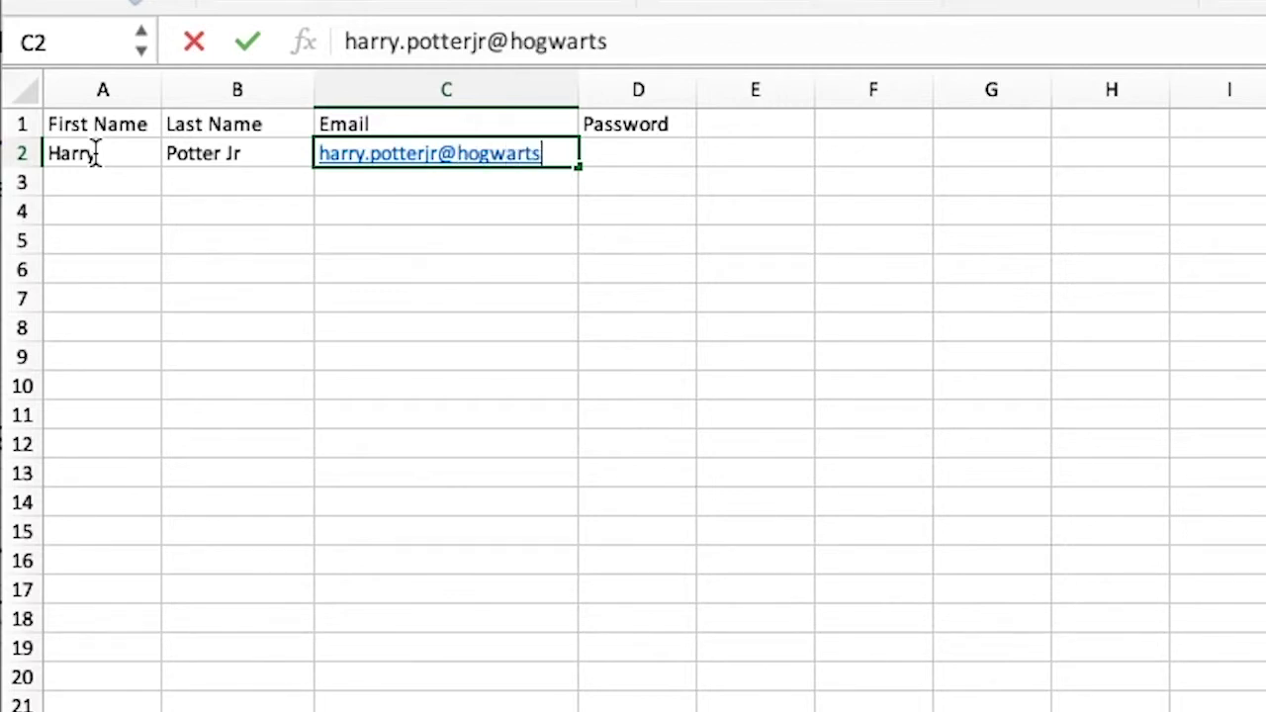
{"action": "type", "text": ".edu"}
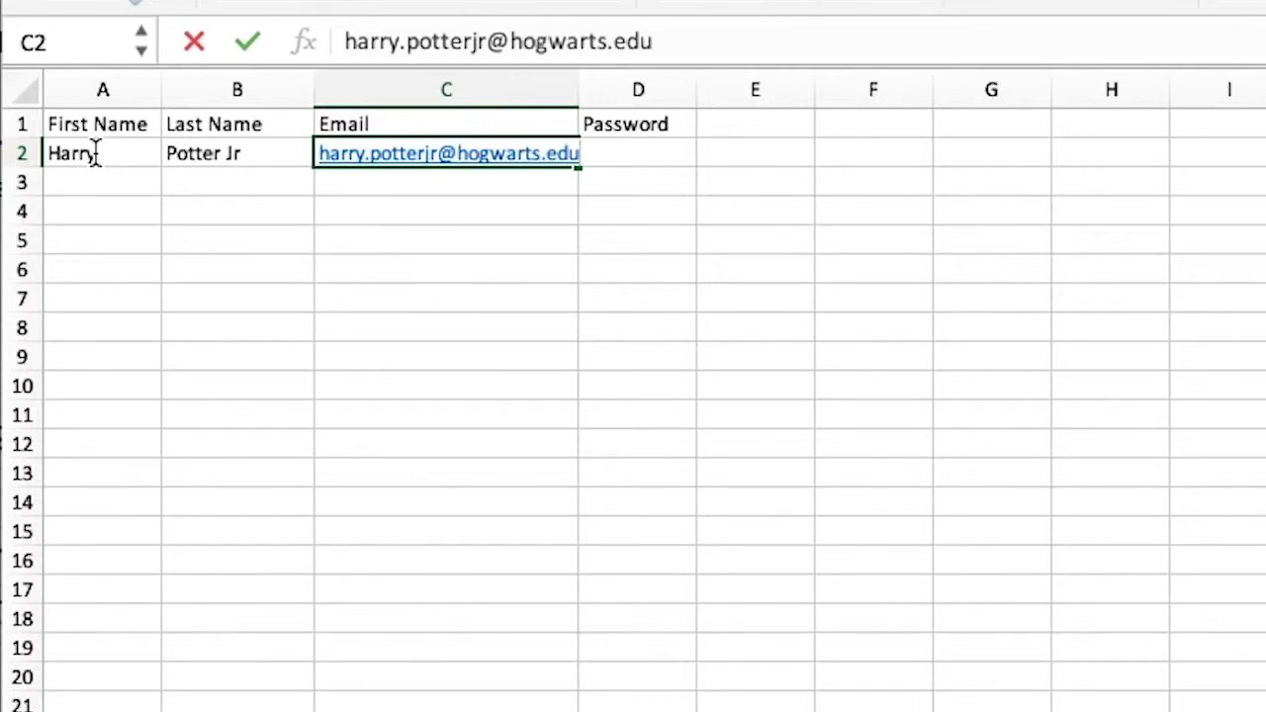
{"action": "key", "text": "Tab"}
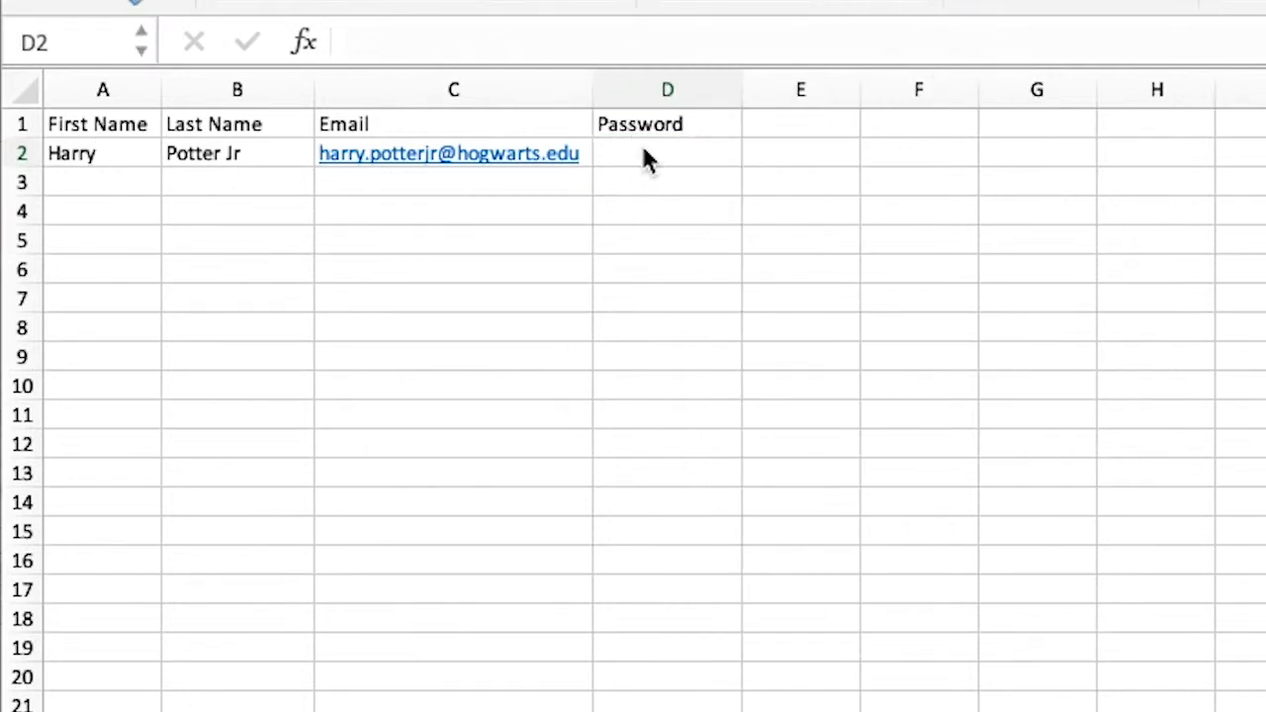
{"action": "left_click", "coordinate": [644, 160]}
- Enter the sample student's password in D2 and start saving the roster as CSV
{"action": "double_click", "coordinate": [644, 158]}
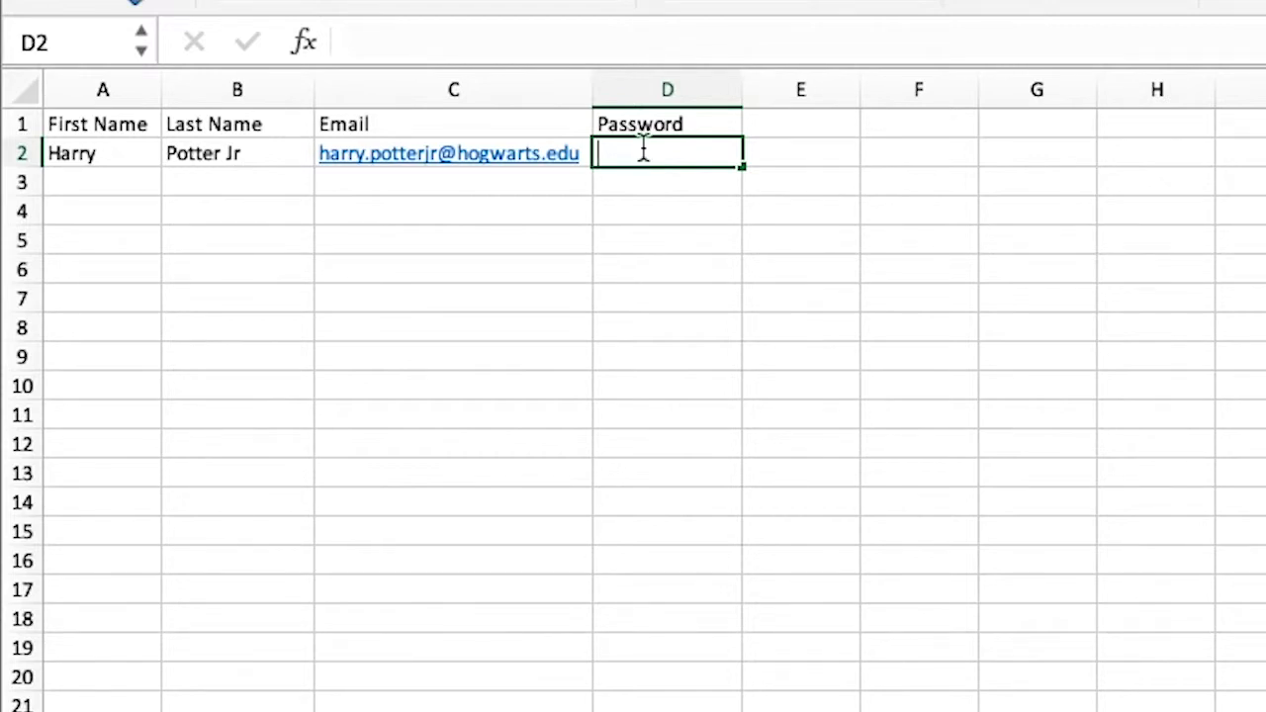
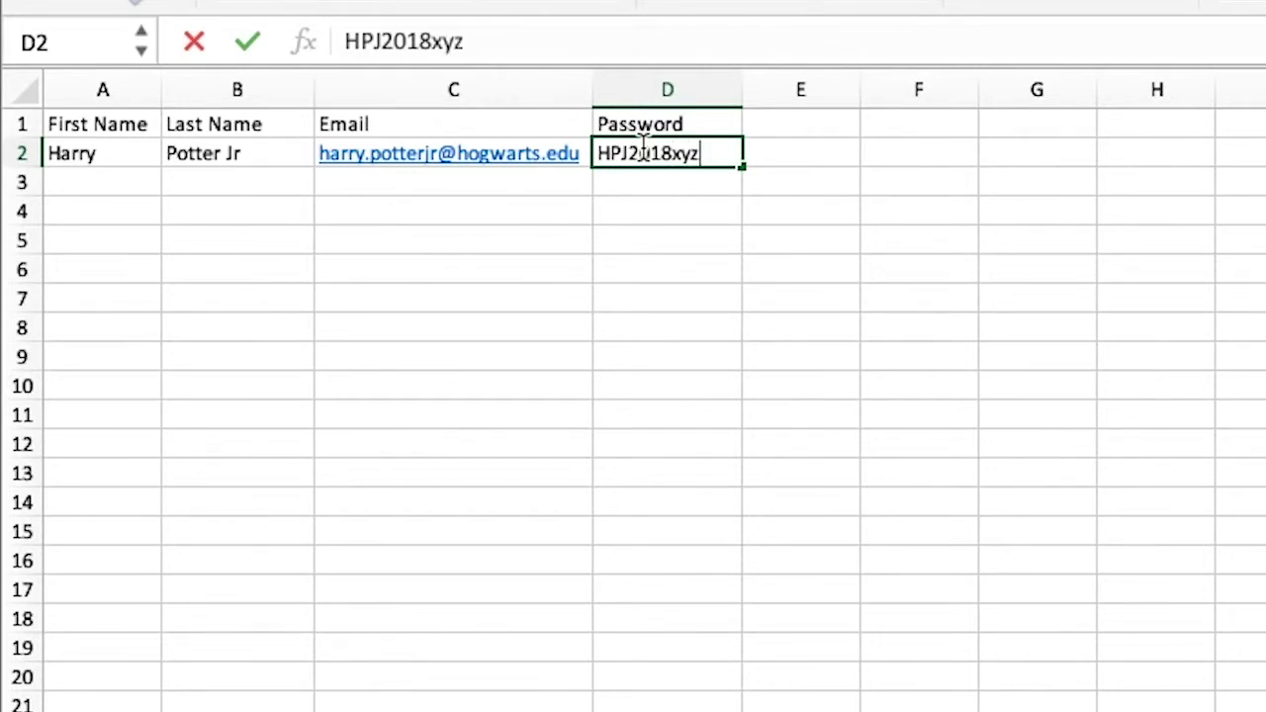
{"action": "left_click", "coordinate": [85, 183]}
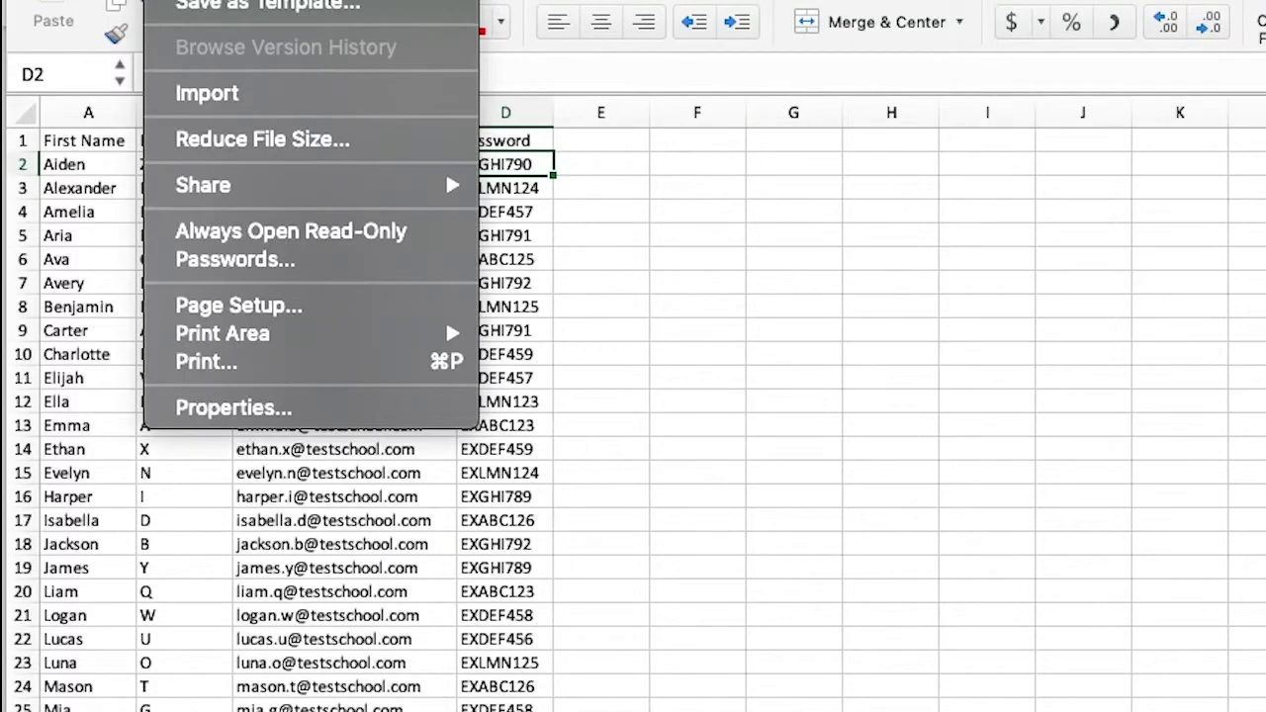
{"action": "key", "text": "super+shift+s"}
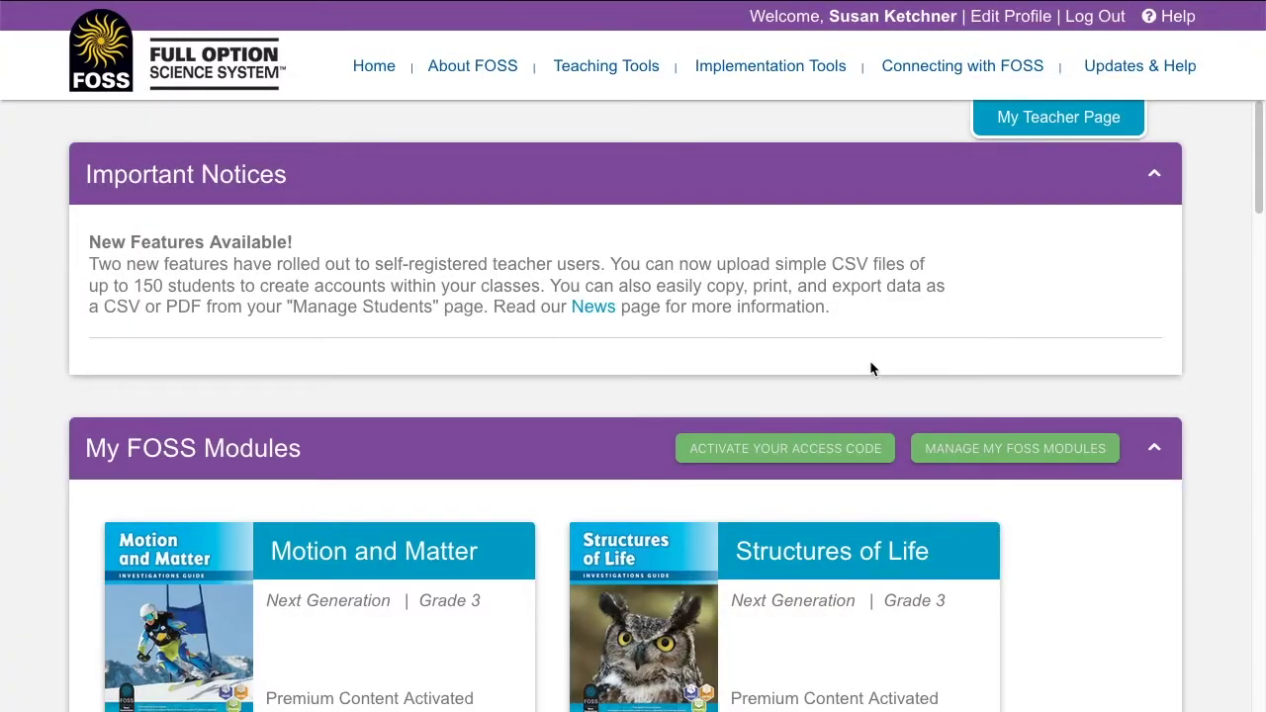
- Attach upload_class.csv on the CSV Upload Demo class's Upload Students page
{"action": "left_click", "coordinate": [1156, 451]}
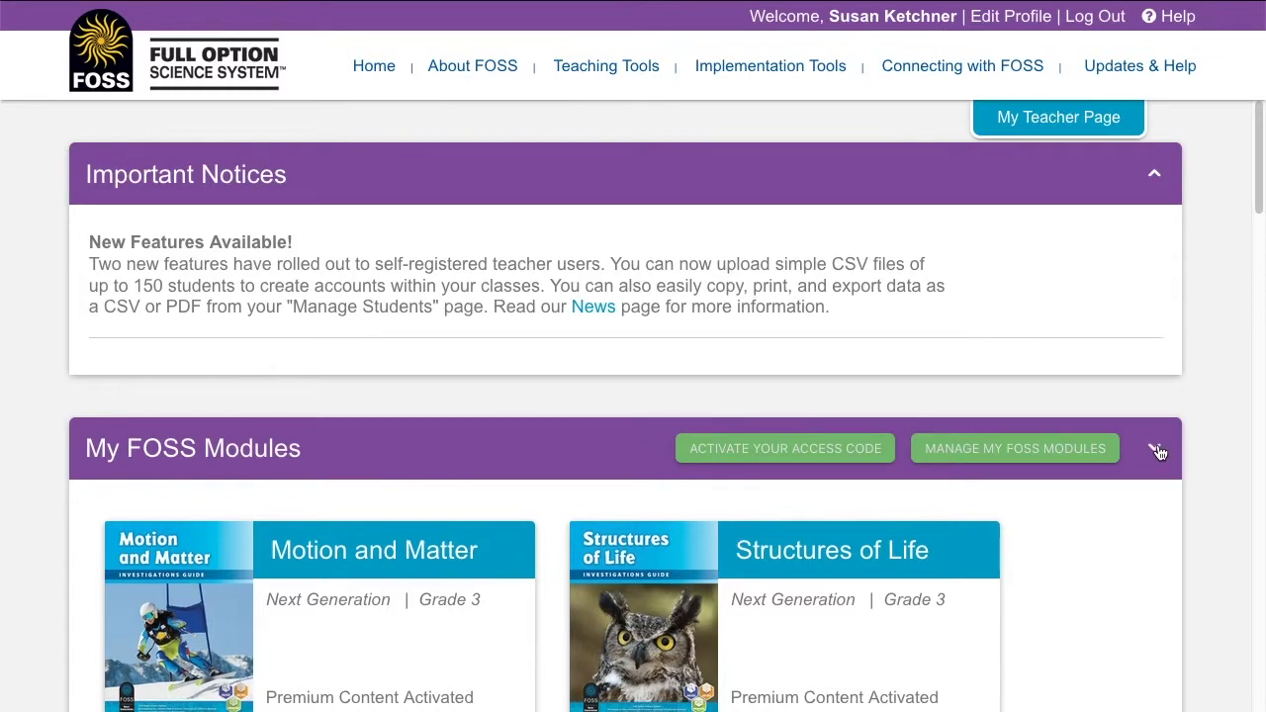
{"action": "scroll", "coordinate": [848, 670], "scroll_direction": "down", "scroll_amount": 2}
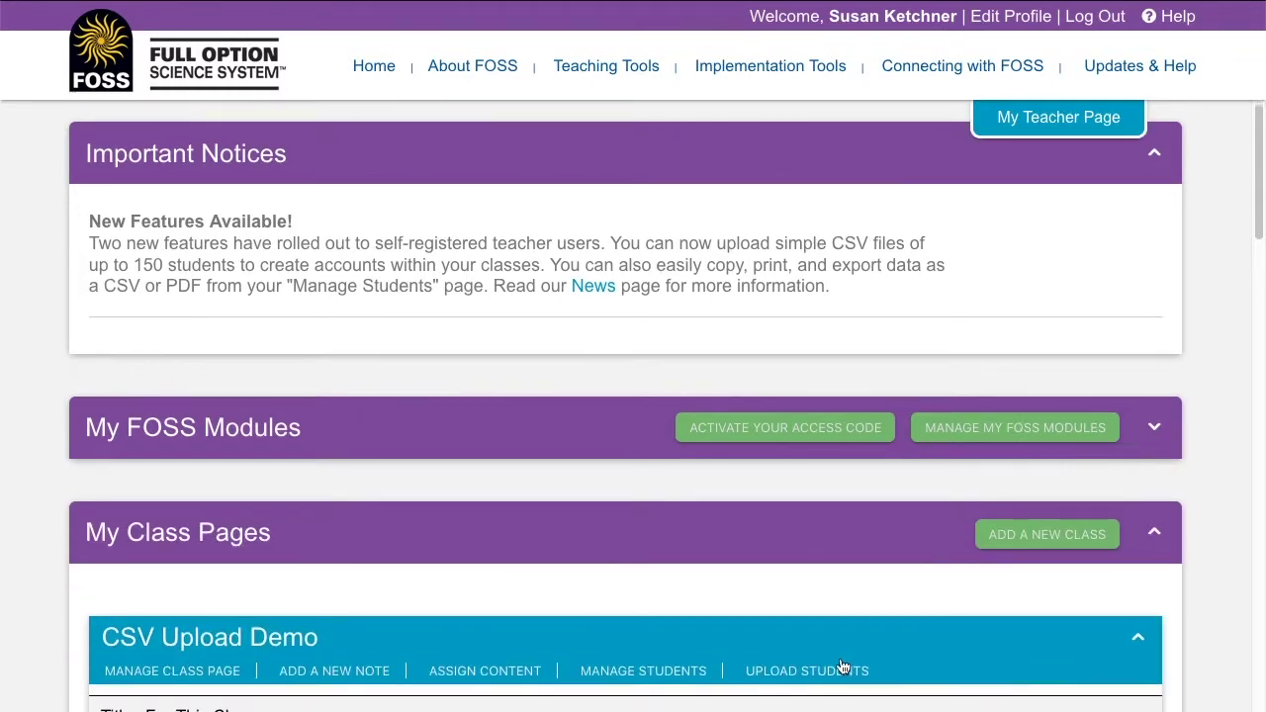
{"action": "left_click", "coordinate": [786, 470]}
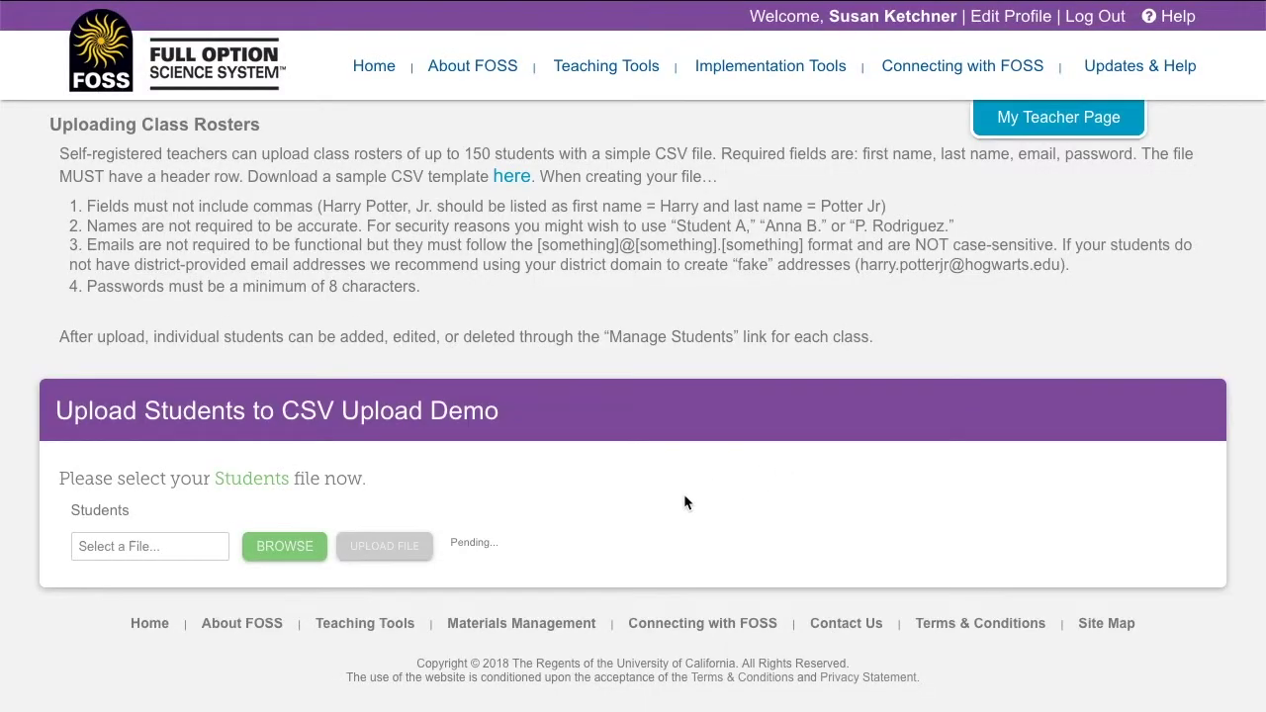
{"action": "left_click", "coordinate": [278, 546]}
{"action": "left_click", "coordinate": [597, 169]}
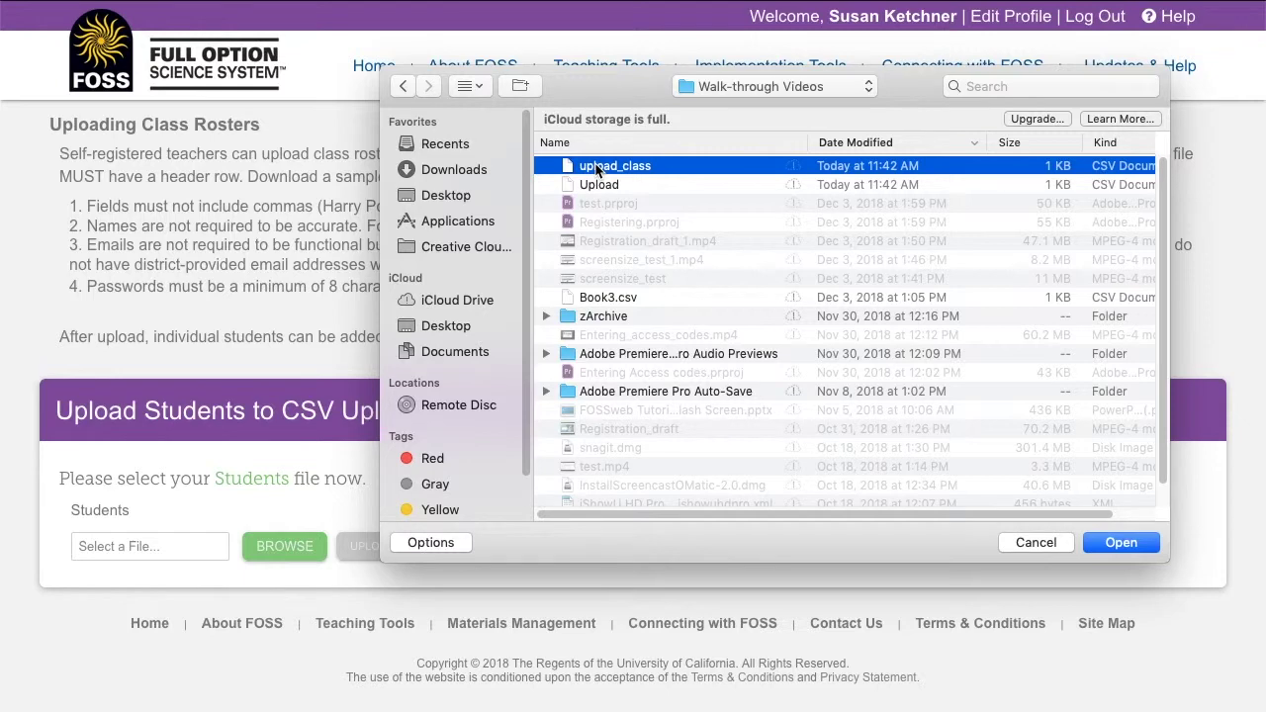
{"action": "left_click", "coordinate": [1122, 542]}
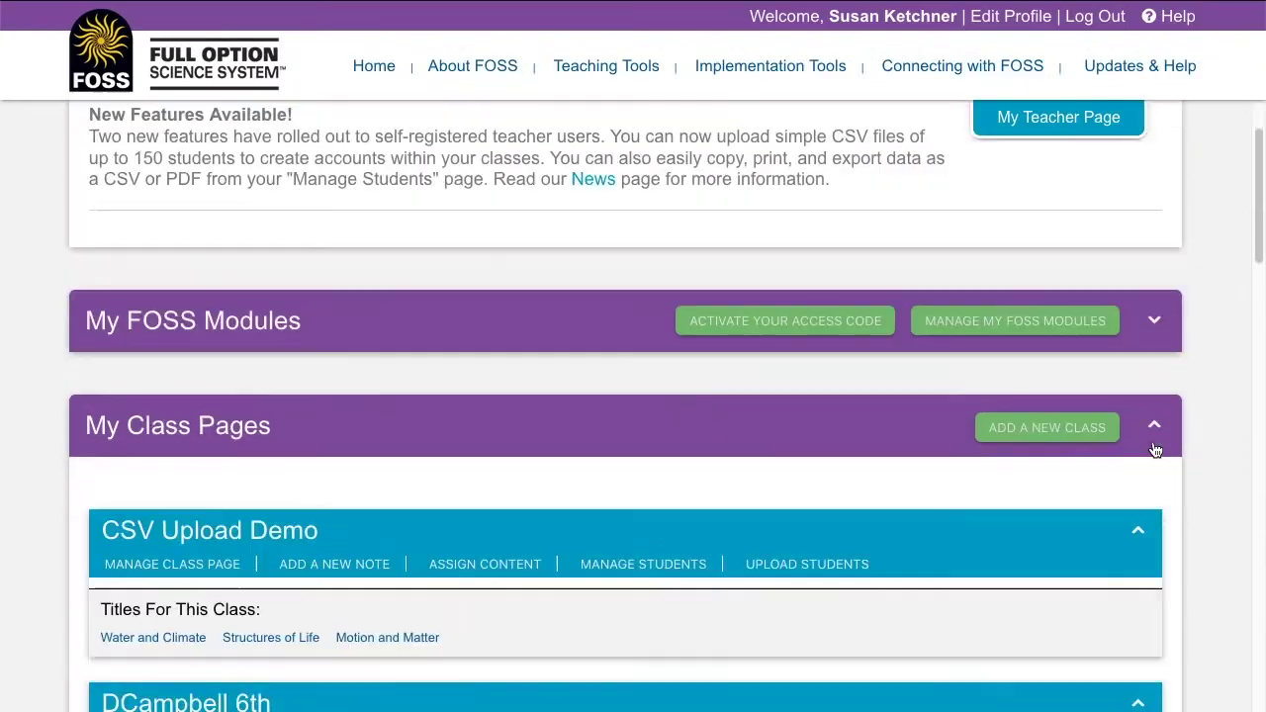
- Scroll through the upload status email reporting 32 records processed with no errors
{"action": "scroll", "coordinate": [1155, 450], "scroll_direction": "down", "scroll_amount": 1}
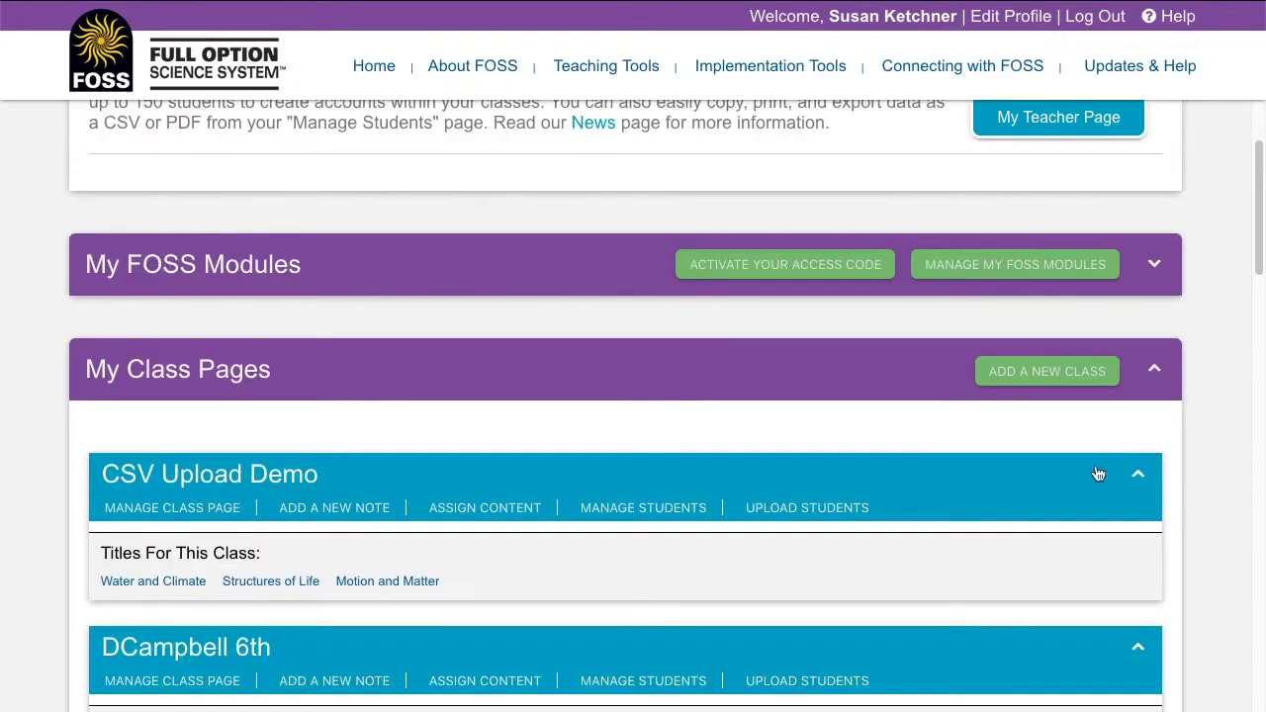
- Show the CSV Upload Demo student list, then try and cancel the PDF and Print exports
{"action": "left_click", "coordinate": [609, 508]}
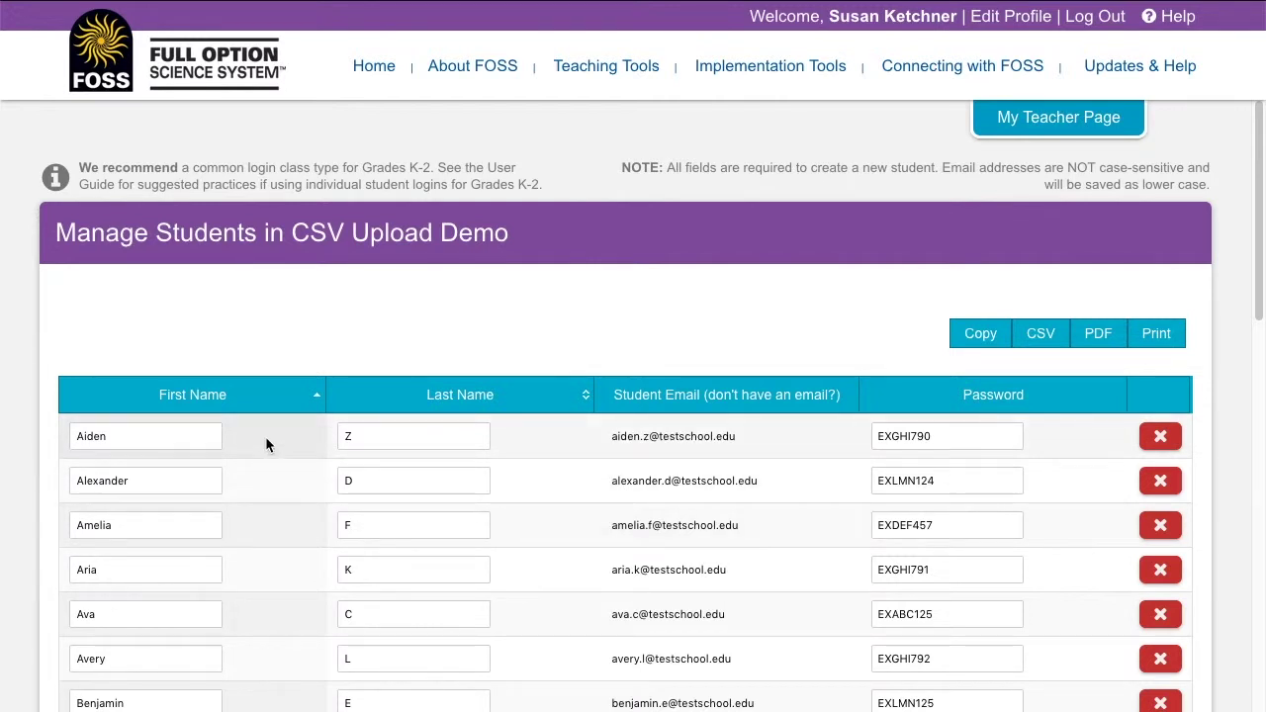
{"action": "left_click", "coordinate": [1103, 328]}
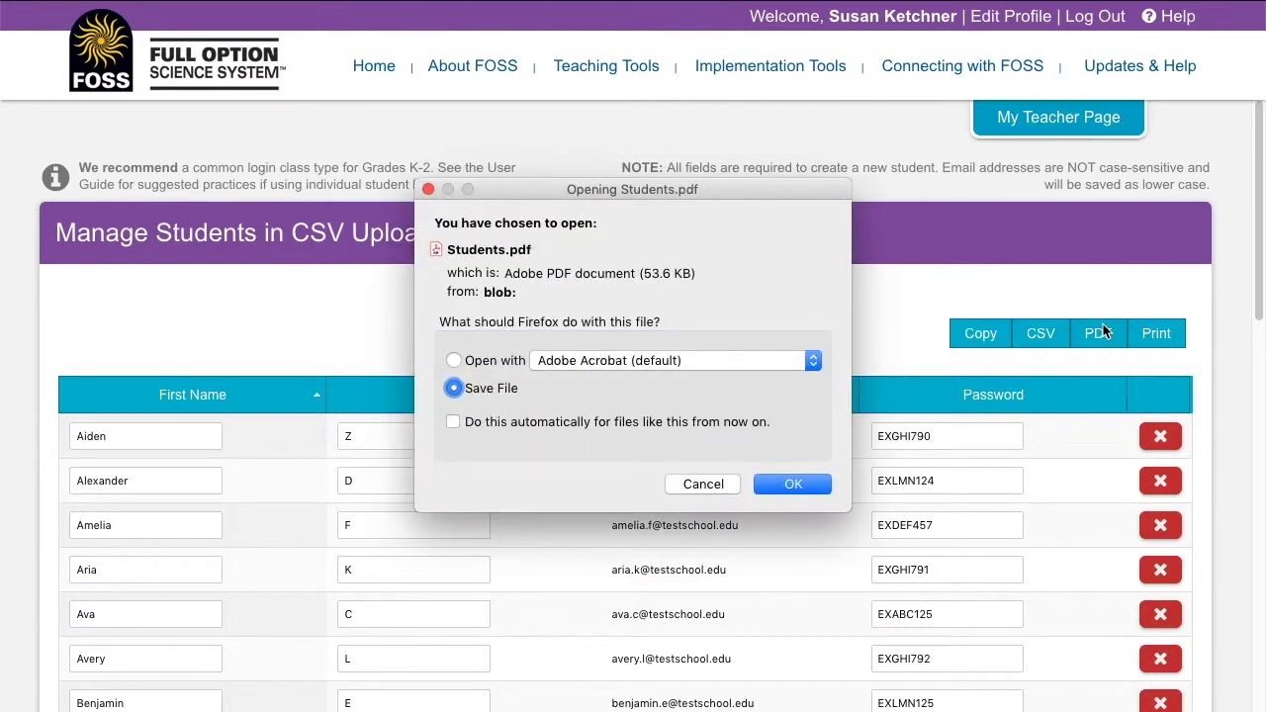
{"action": "left_click", "coordinate": [676, 484]}
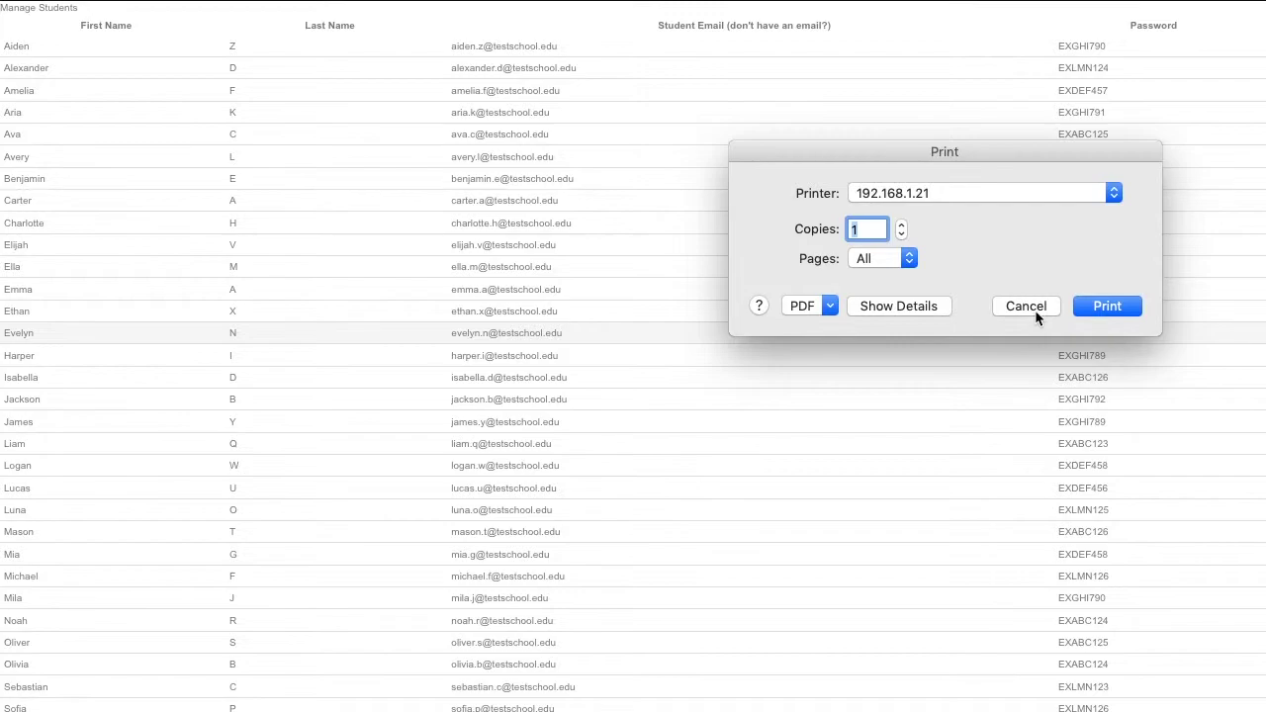
{"action": "left_click", "coordinate": [1029, 307]}
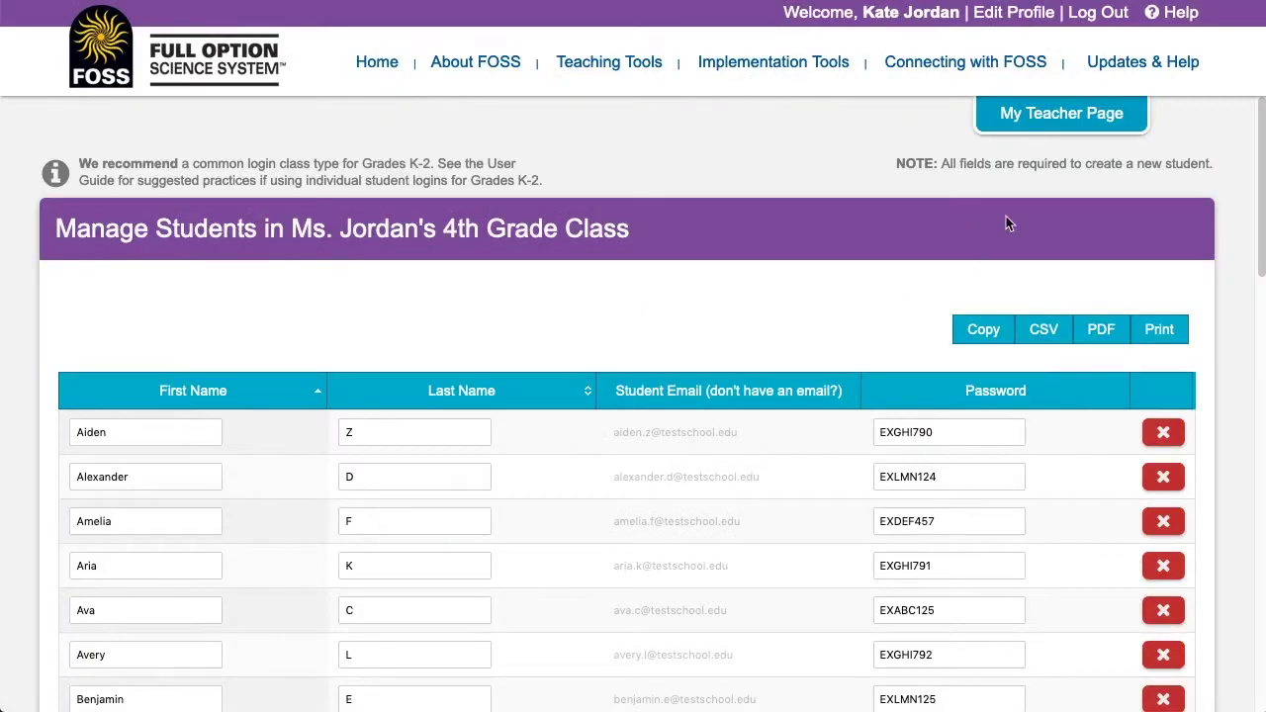
- Visit FOSSweb Walk-Through Videos, then the Website Help FAQ page, via Updates & Help
{"action": "mouse_move", "coordinate": [1147, 85]}
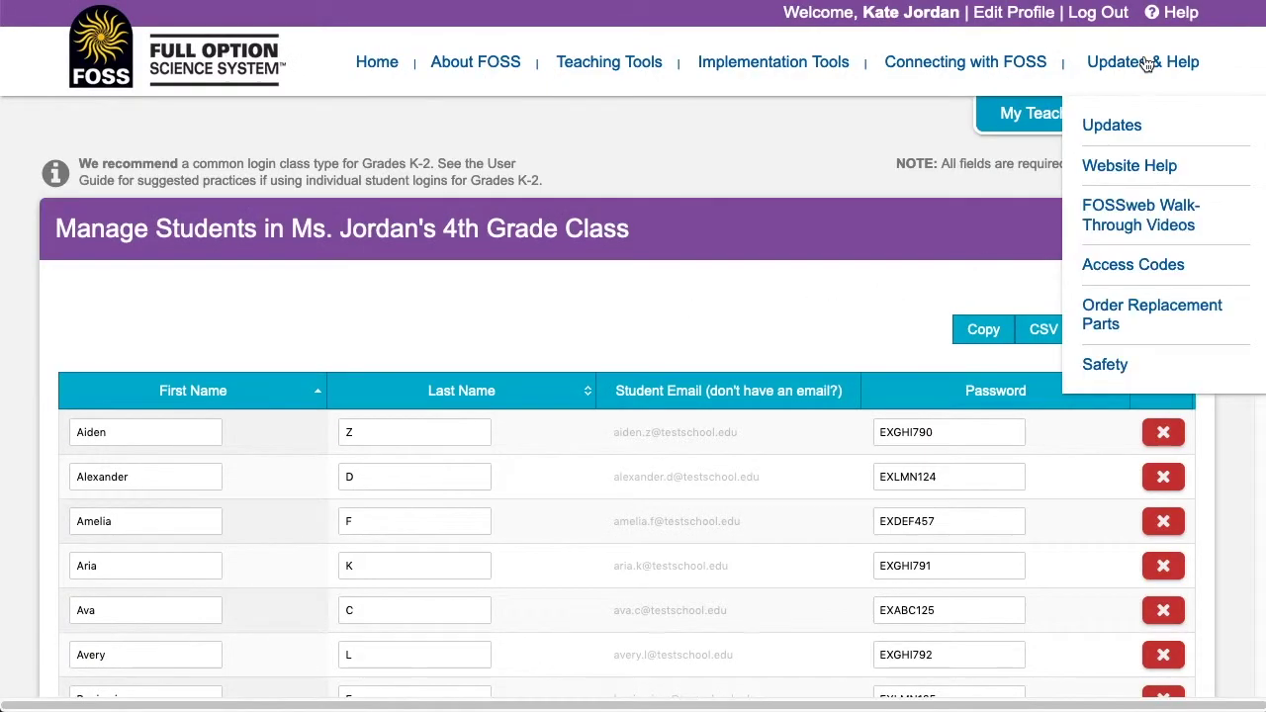
{"action": "left_click", "coordinate": [1133, 209]}
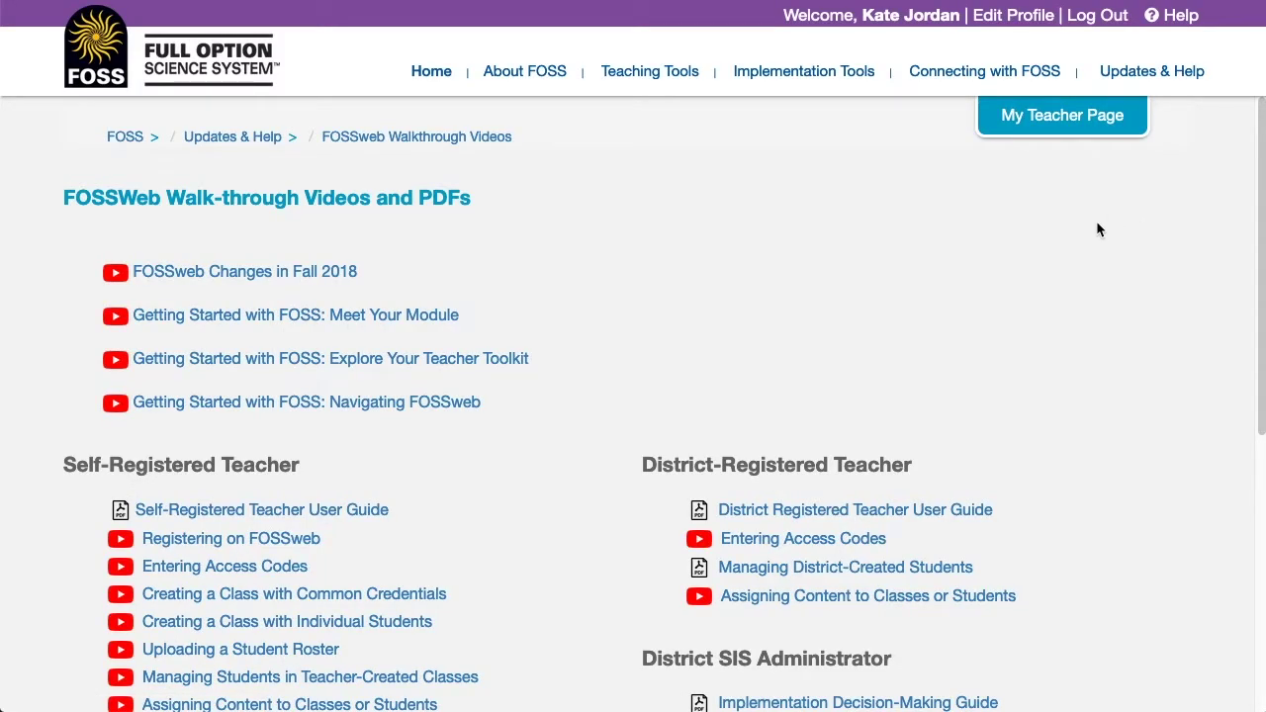
{"action": "mouse_move", "coordinate": [1133, 77]}
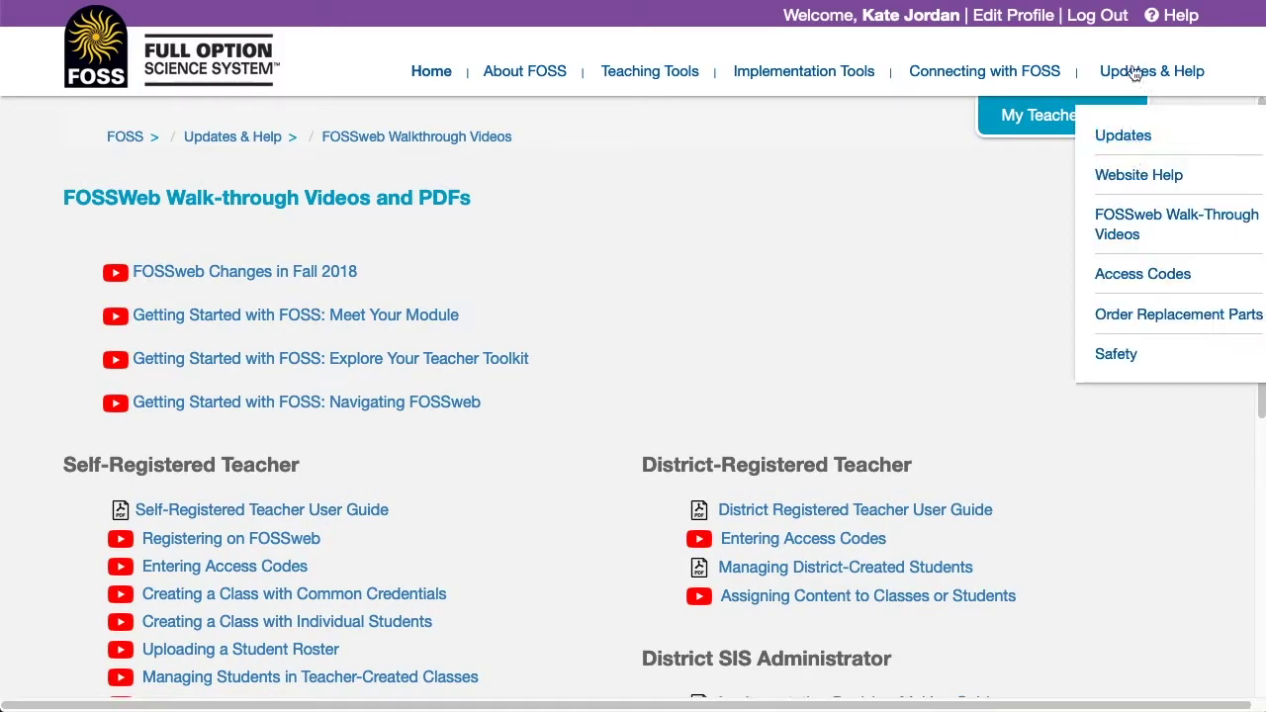
{"action": "left_click", "coordinate": [1134, 178]}
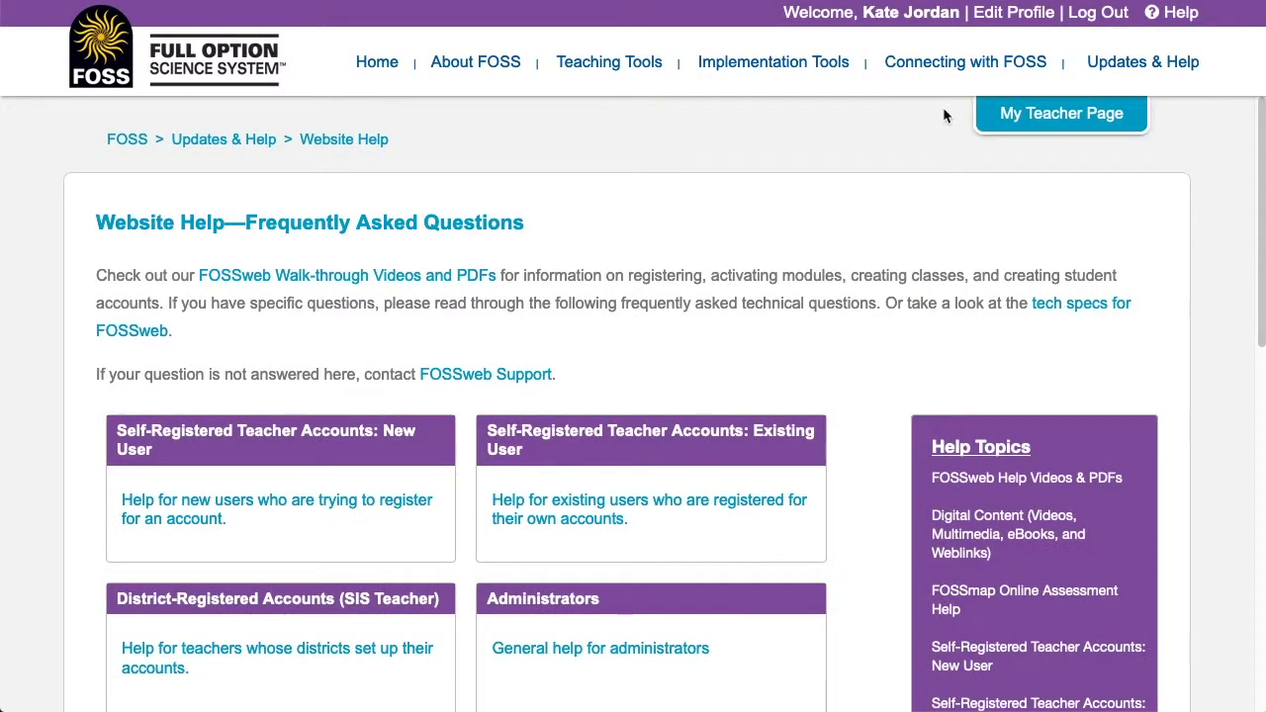